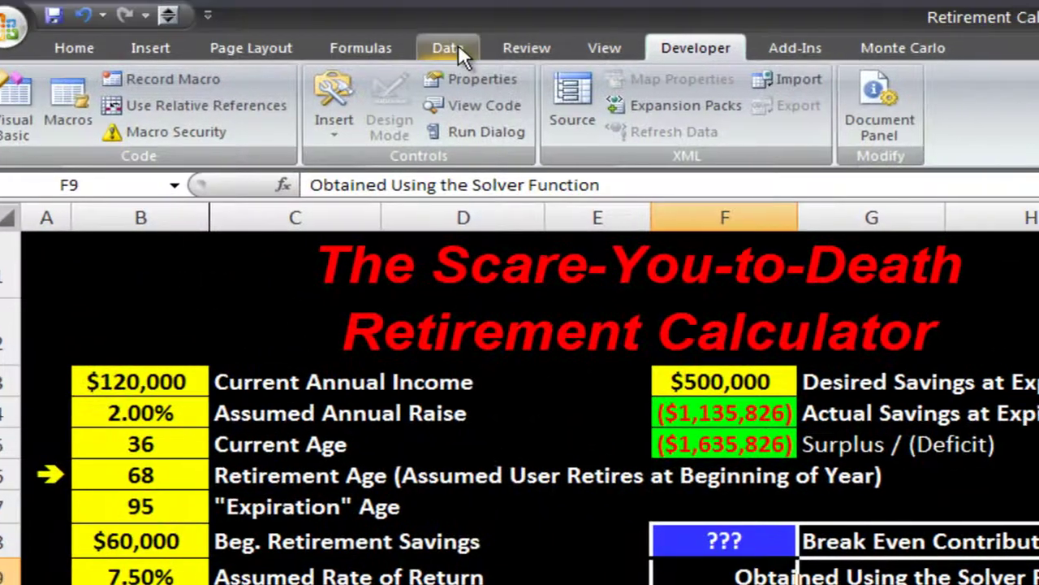
Solve for a $0 surplus in F5 by changing B13, keeping the 11.20% contribution rate
click(455, 50)
click(939, 108)
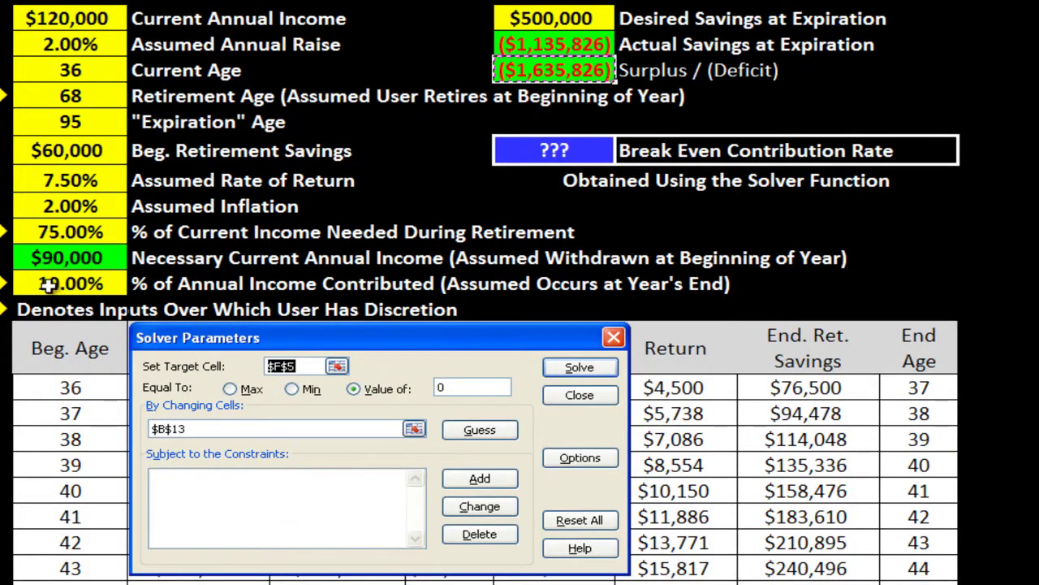
click(580, 367)
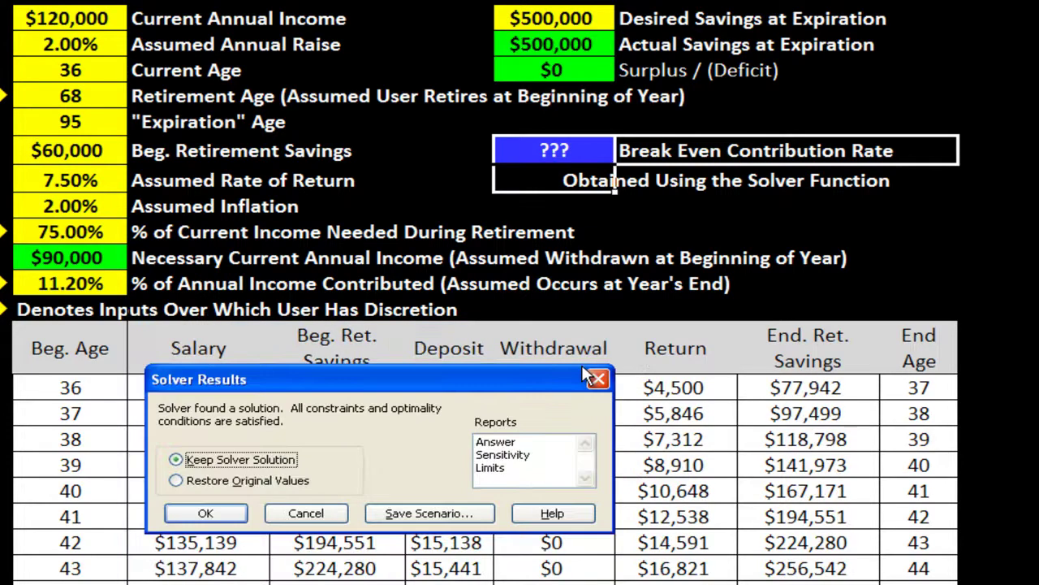
click(207, 513)
click(76, 284)
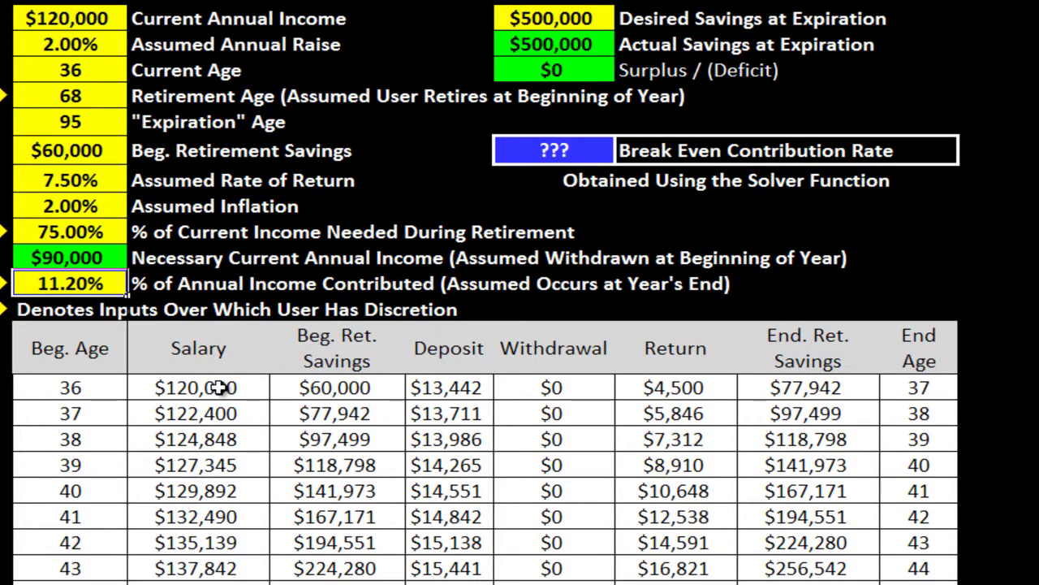
key(Up)
key(Up)
key(Up)
key(Up)
key(Up)
key(Up)
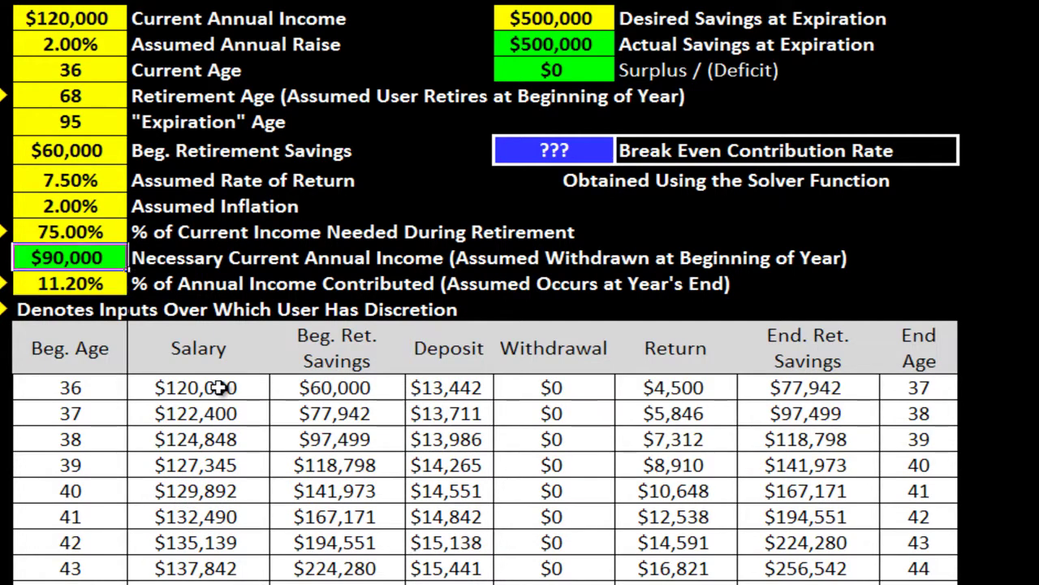
key(Up)
key(Up)
key(Up)
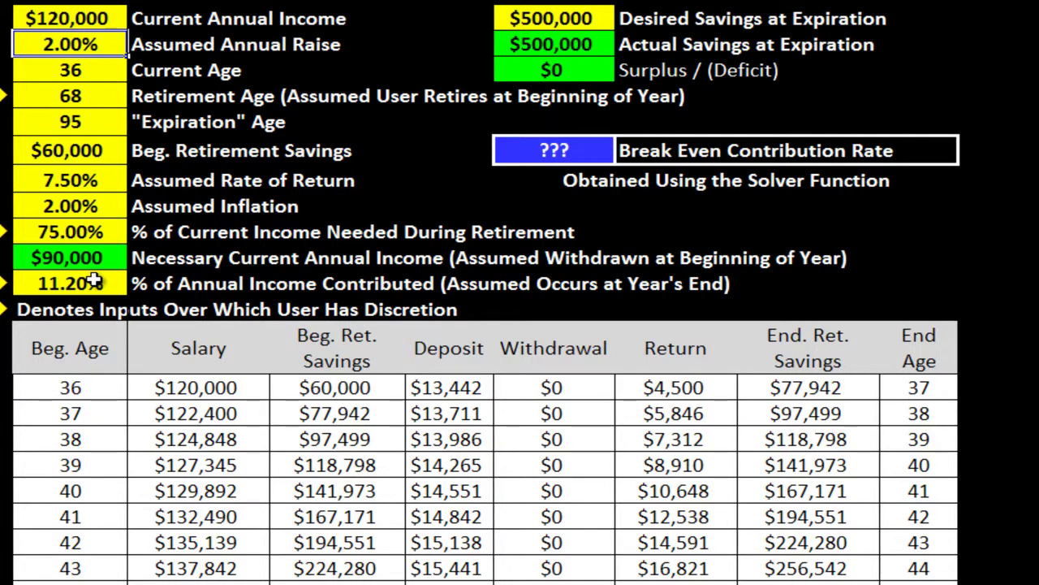
Clear the 'Obtained Using the Solver Function' note from G9:H9 and show the Developer tab
click(548, 179)
mouse_move(548, 179)
mouse_down()
mouse_move(899, 171)
mouse_move(914, 186)
mouse_up()
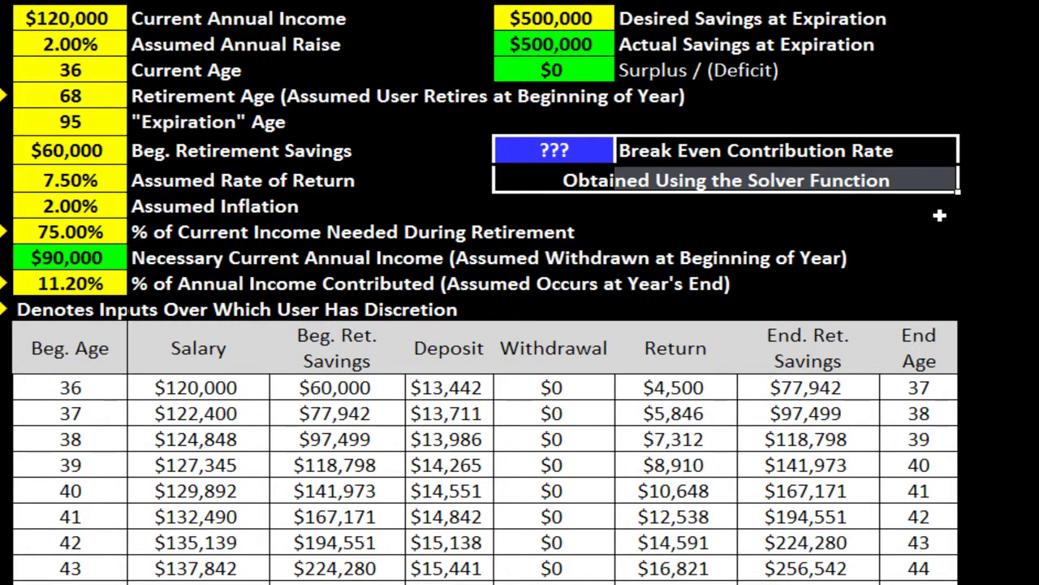
key(shift+BackSpace)
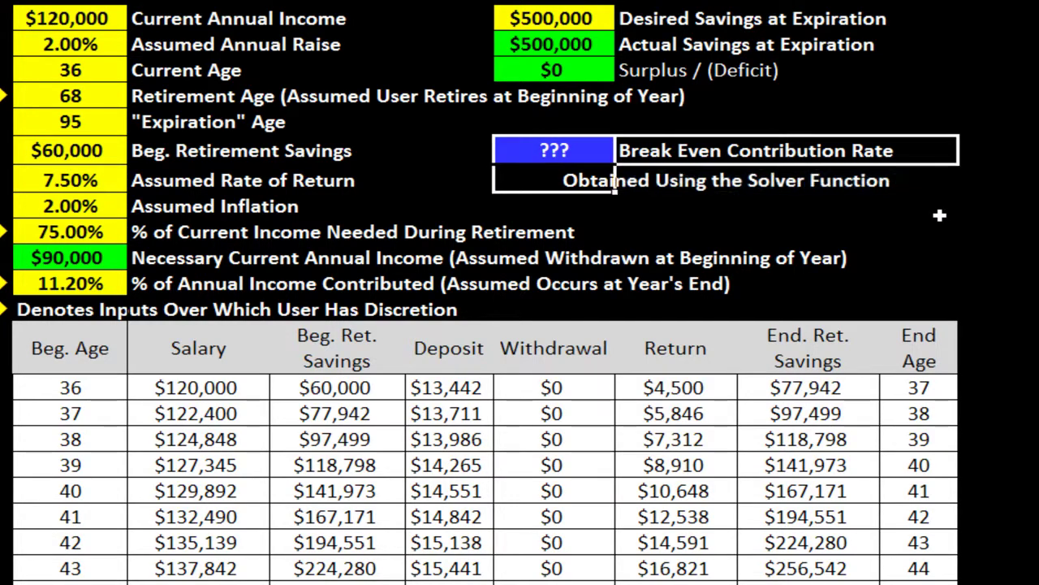
key(shift+Right)
key(shift+Right)
key(shift+Right)
key(Delete)
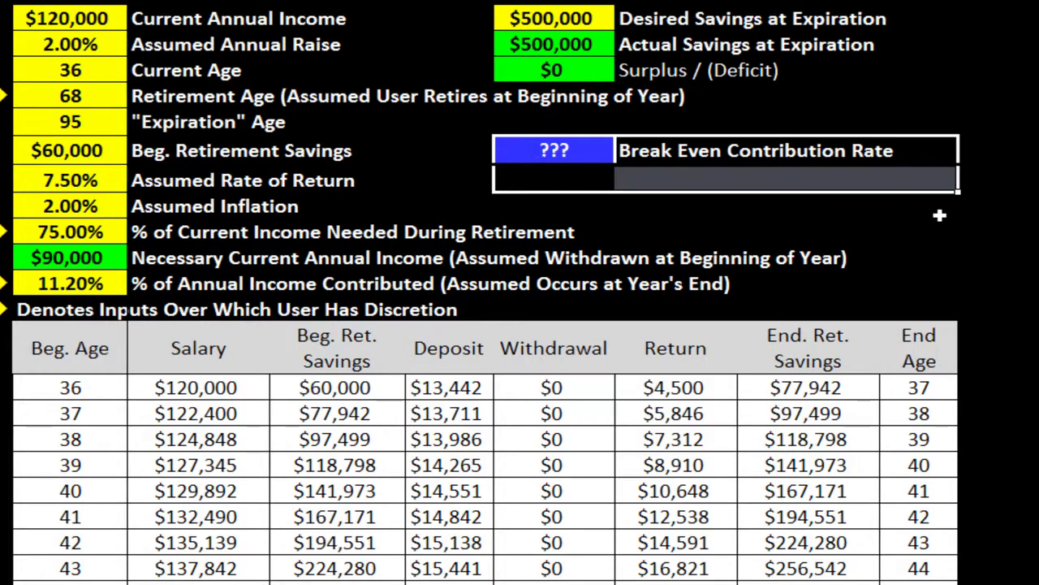
key(Down)
key(Down)
key(Up)
key(Up)
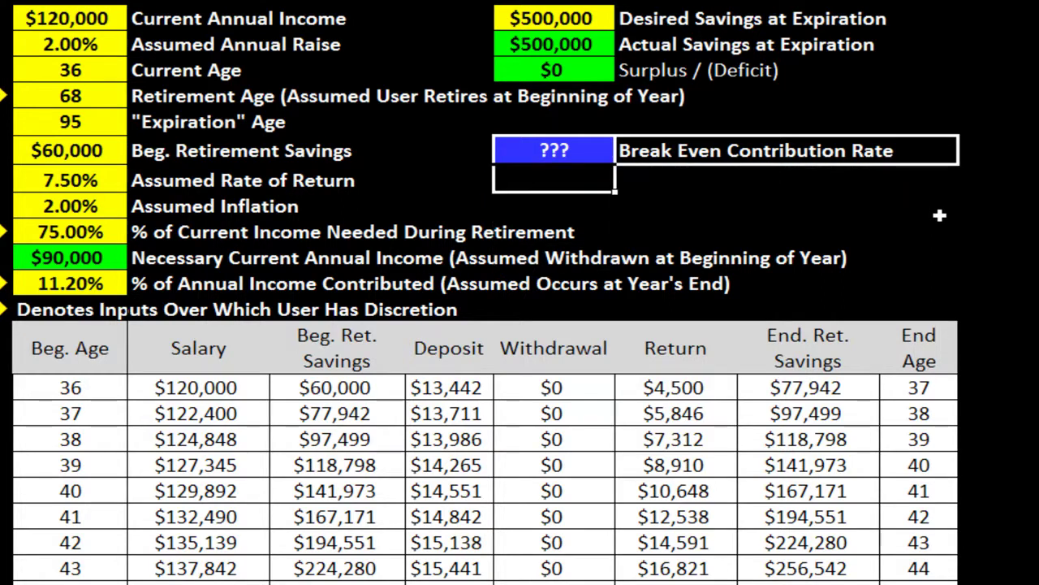
key(Right)
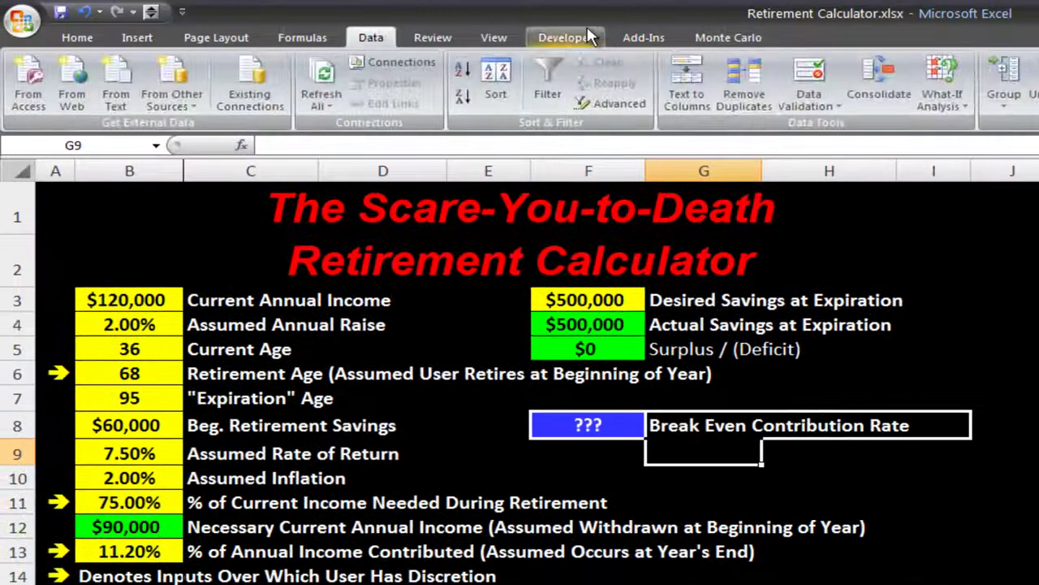
click(564, 21)
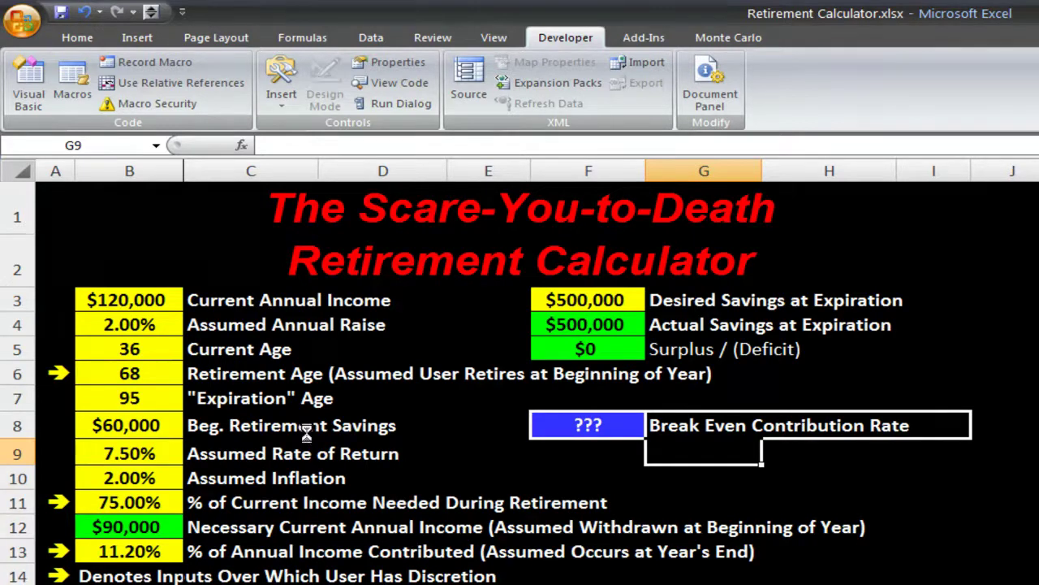
Turn on Always use ClearType on the Popular page of Excel Options
key(alt+t)
key(o)
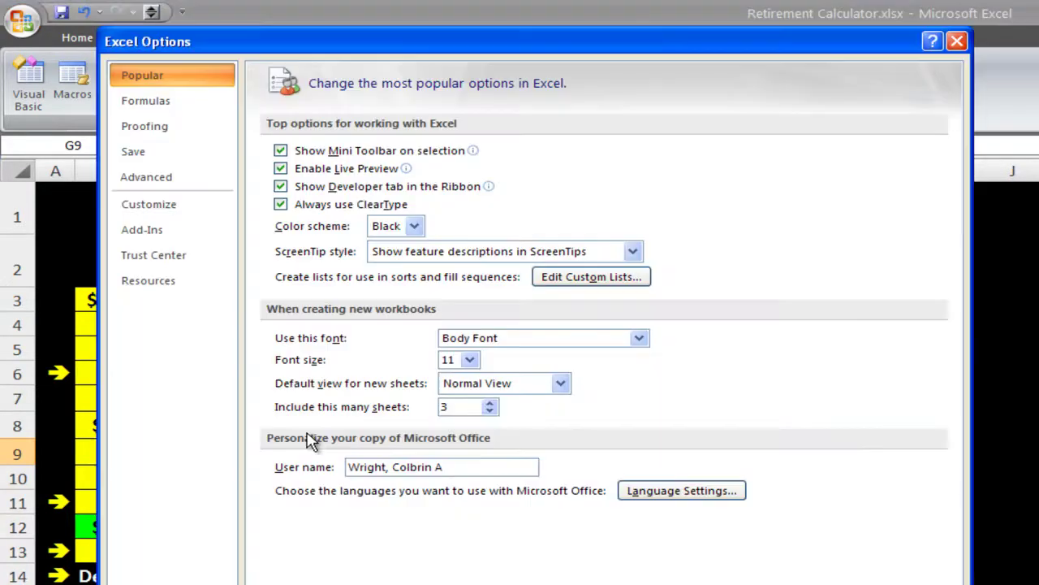
click(280, 204)
key(Return)
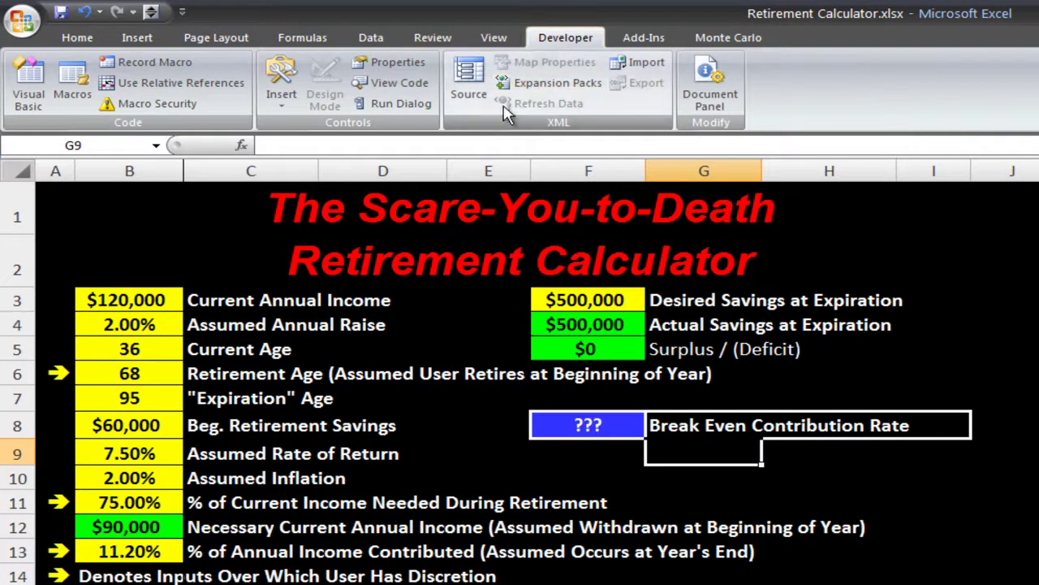
Draw a form Button under the break-even rate and assign it a new macro named Recalculate
click(290, 114)
click(274, 143)
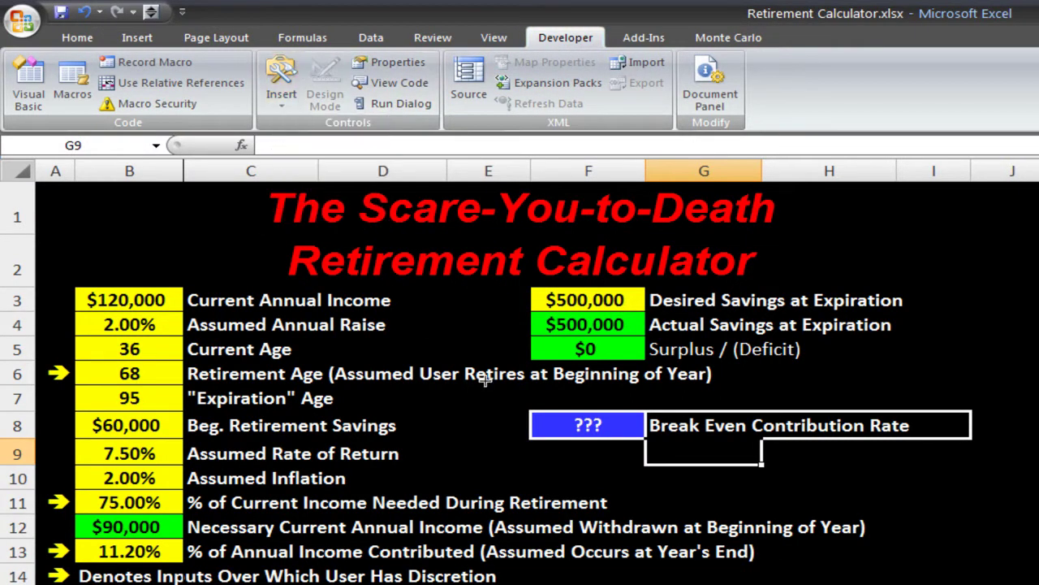
drag(646, 441, 863, 507)
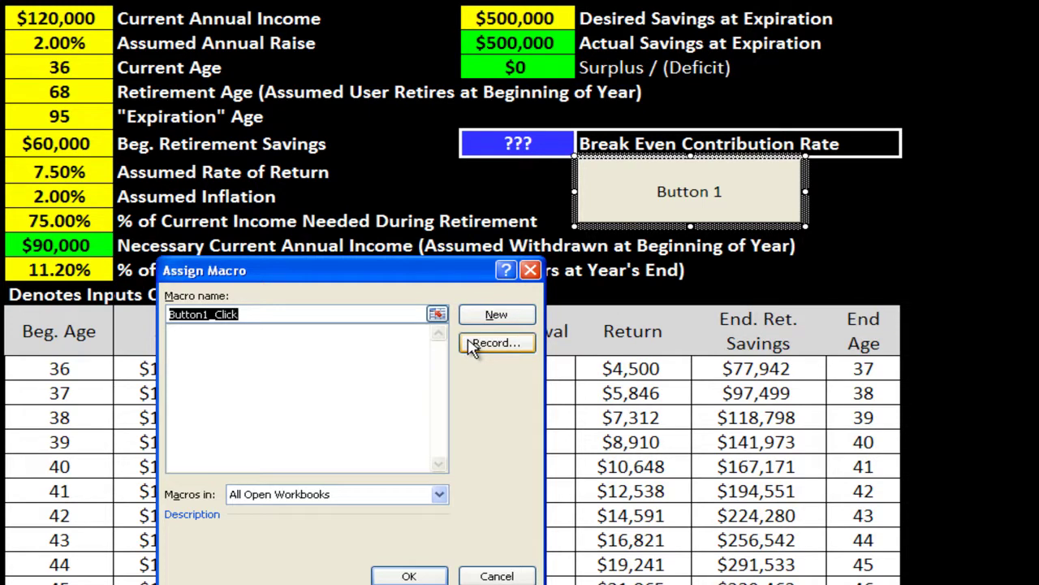
text(Recalculate)
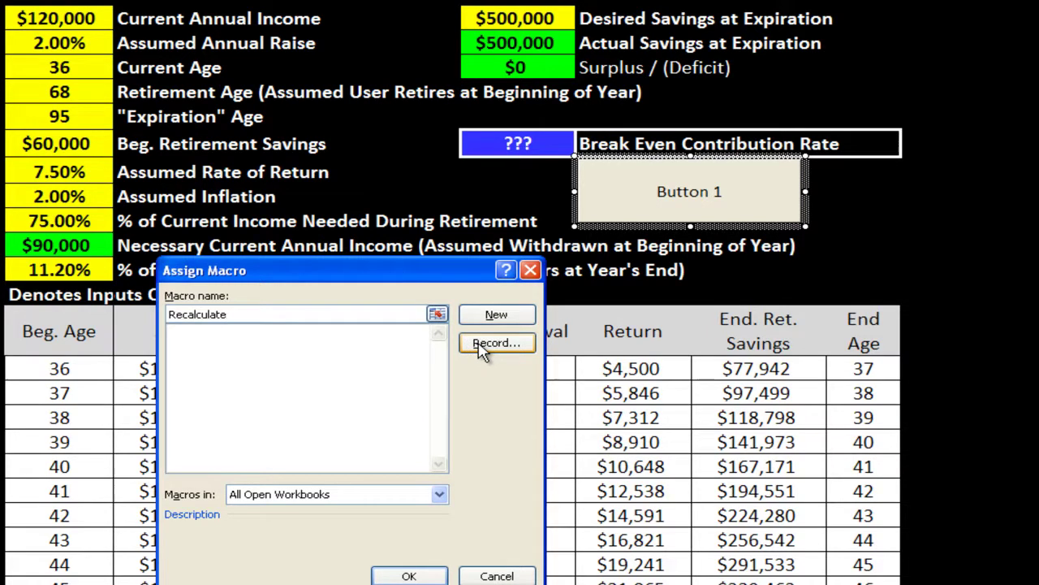
click(483, 348)
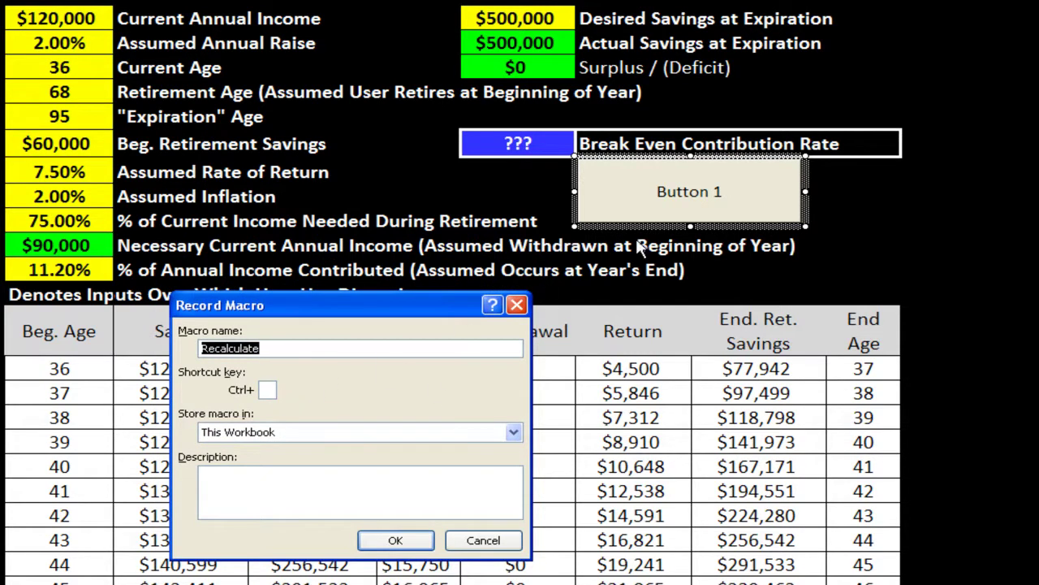
Begin recording the Recalculate macro and bring up the Solver Parameters dialog
click(381, 542)
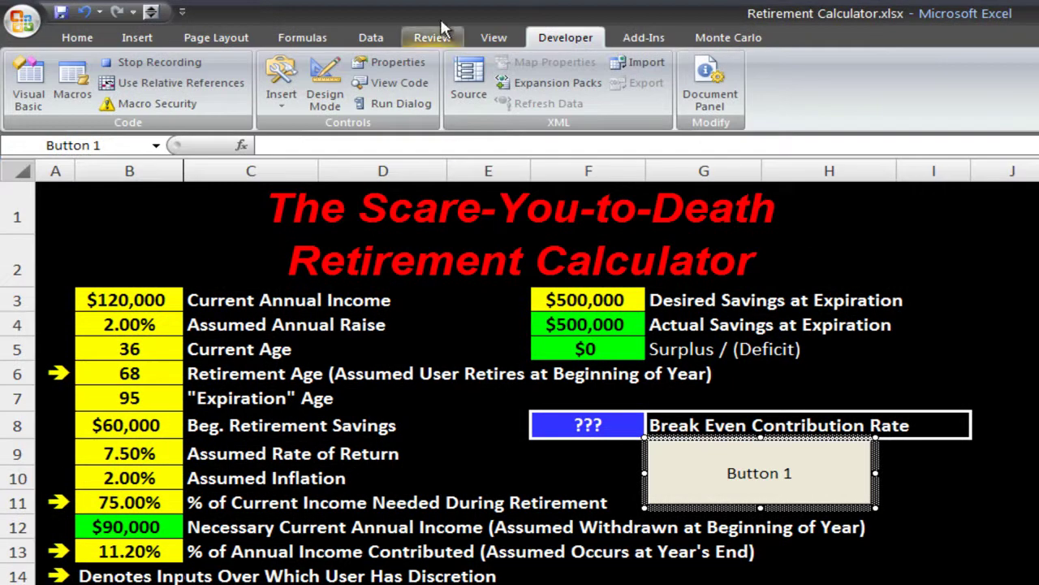
click(372, 37)
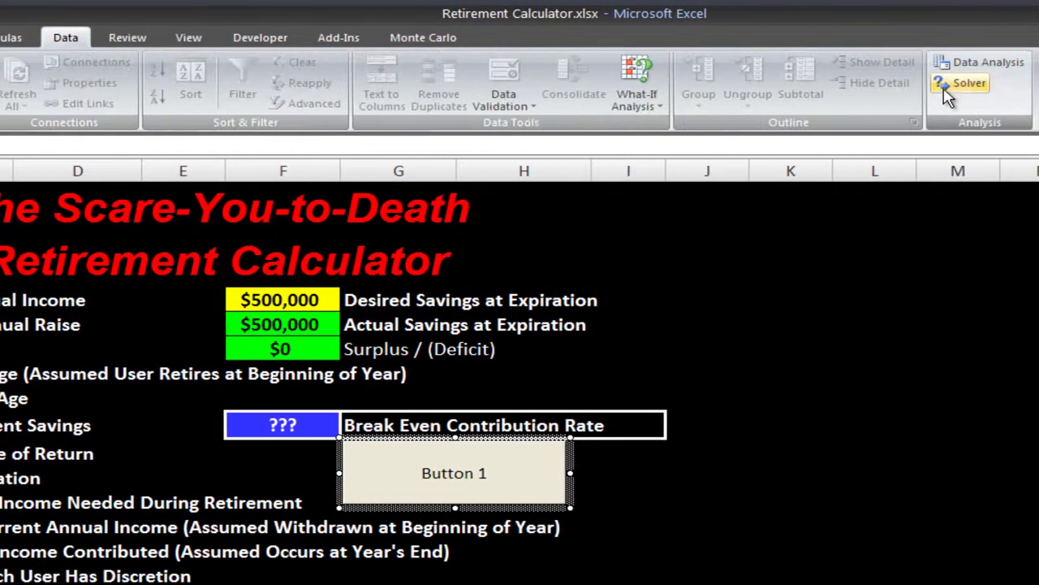
click(947, 95)
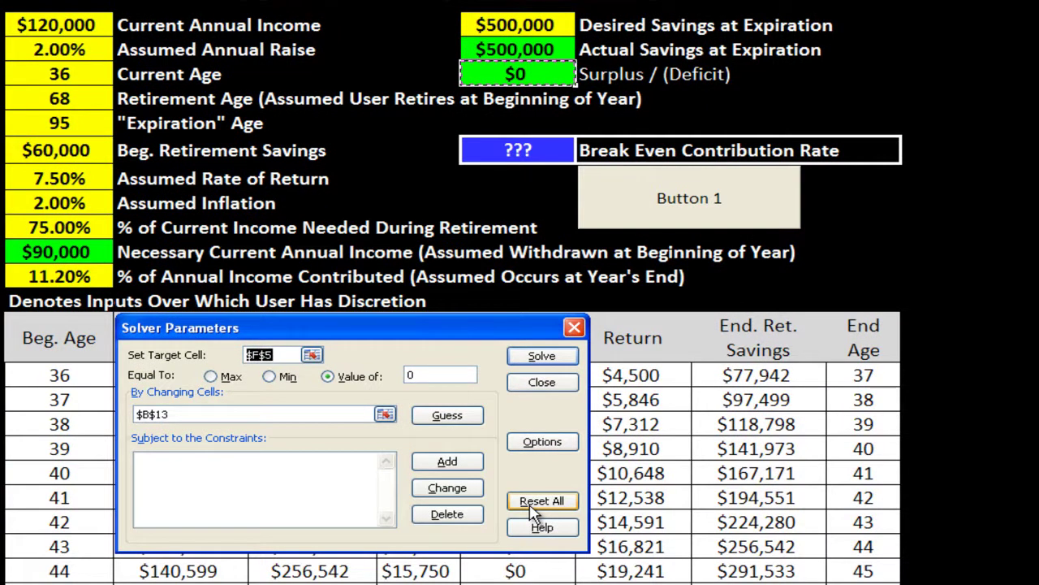
Reset Solver, set target F5 to value 0 by changing B13, solve and keep the solution
click(532, 504)
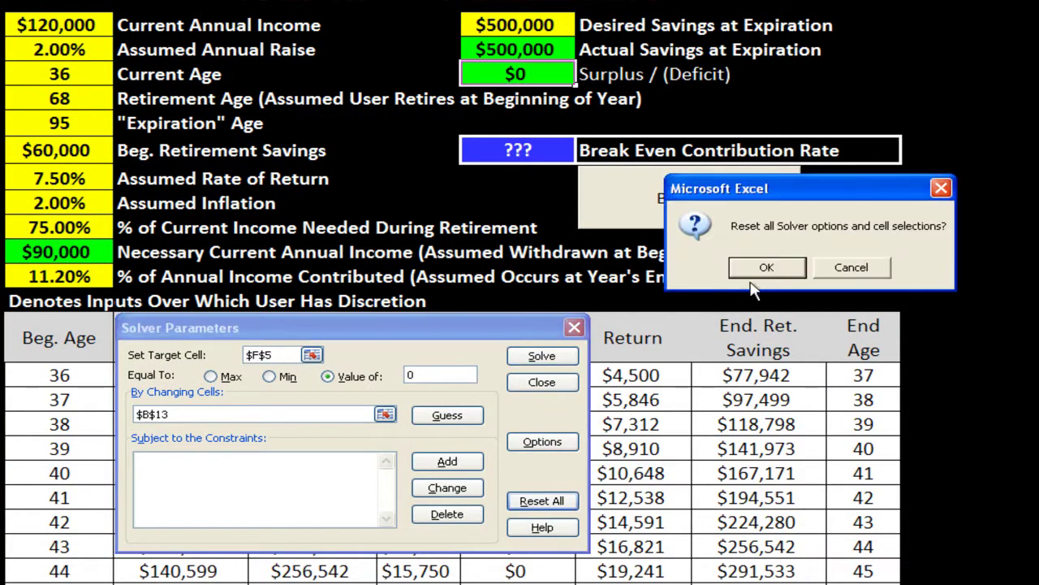
click(757, 269)
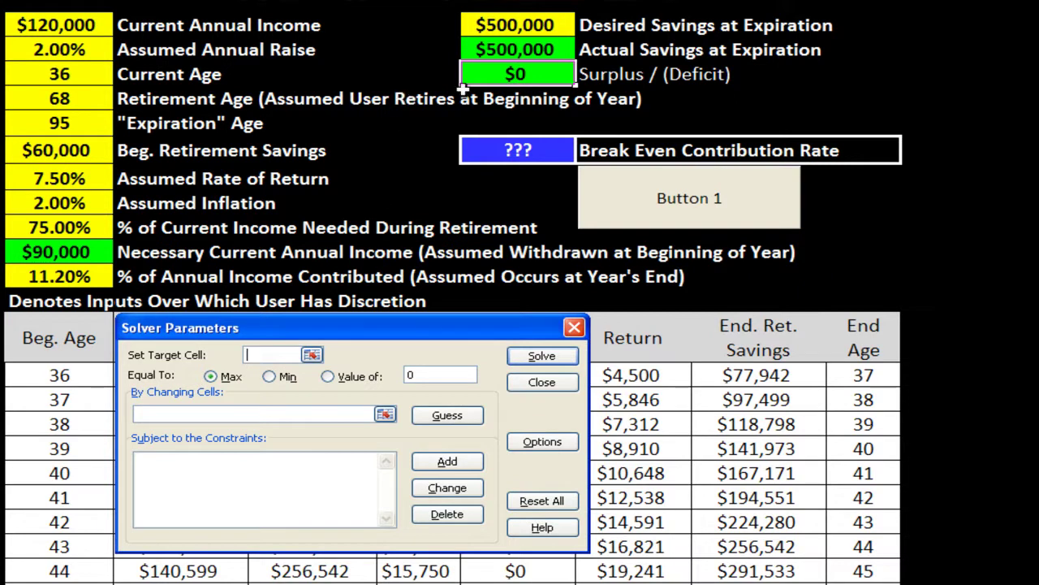
click(511, 74)
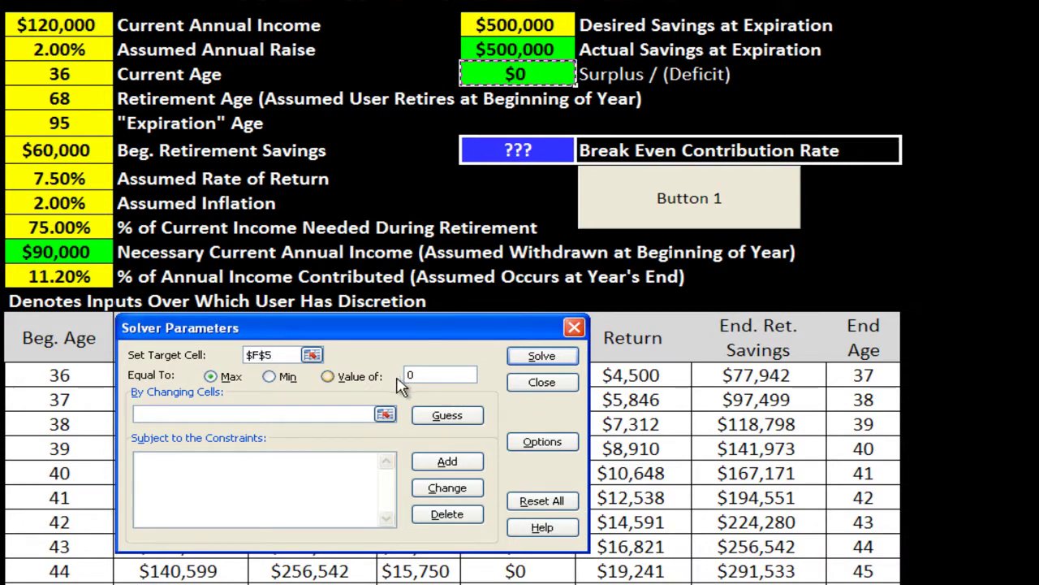
click(340, 379)
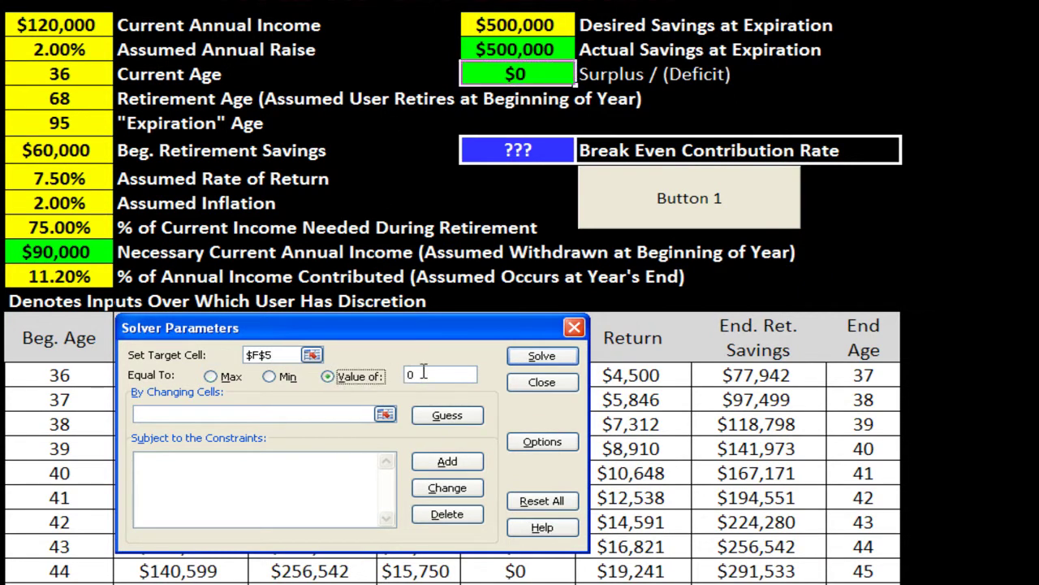
click(266, 414)
click(81, 275)
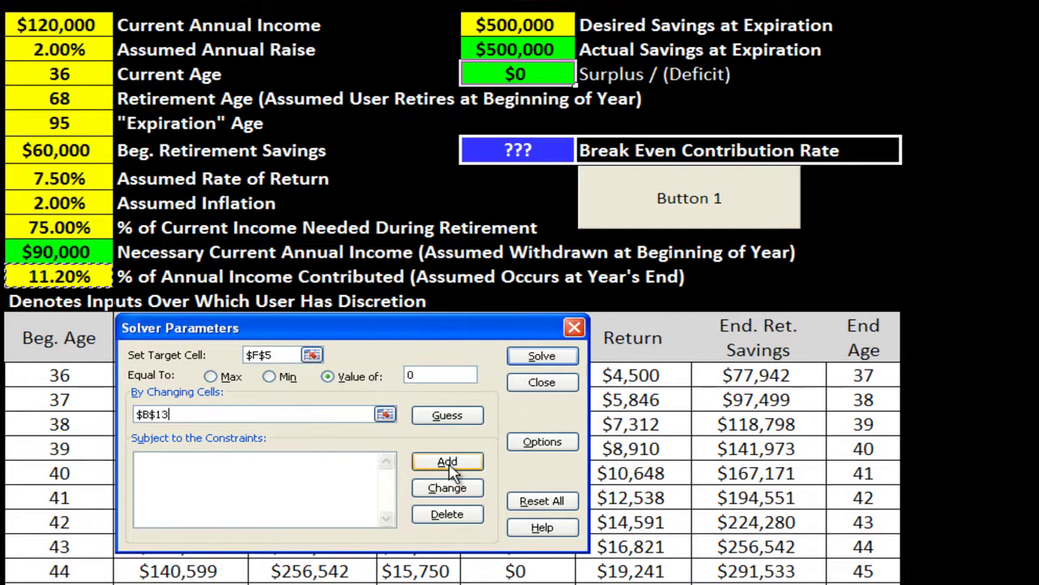
click(558, 359)
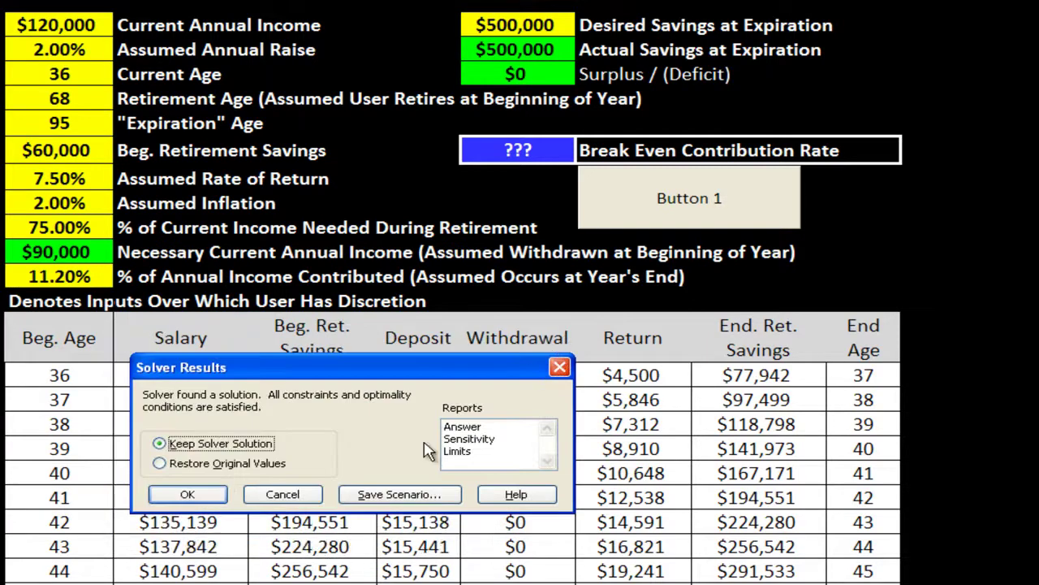
click(187, 495)
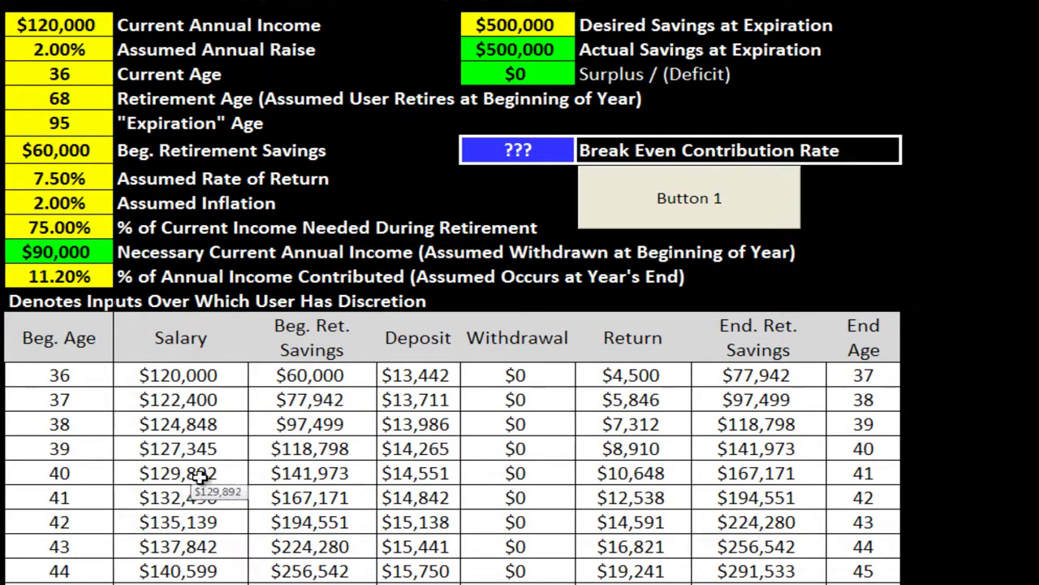
Enter the formula =B13 in the ??? break-even rate cell F8
click(520, 150)
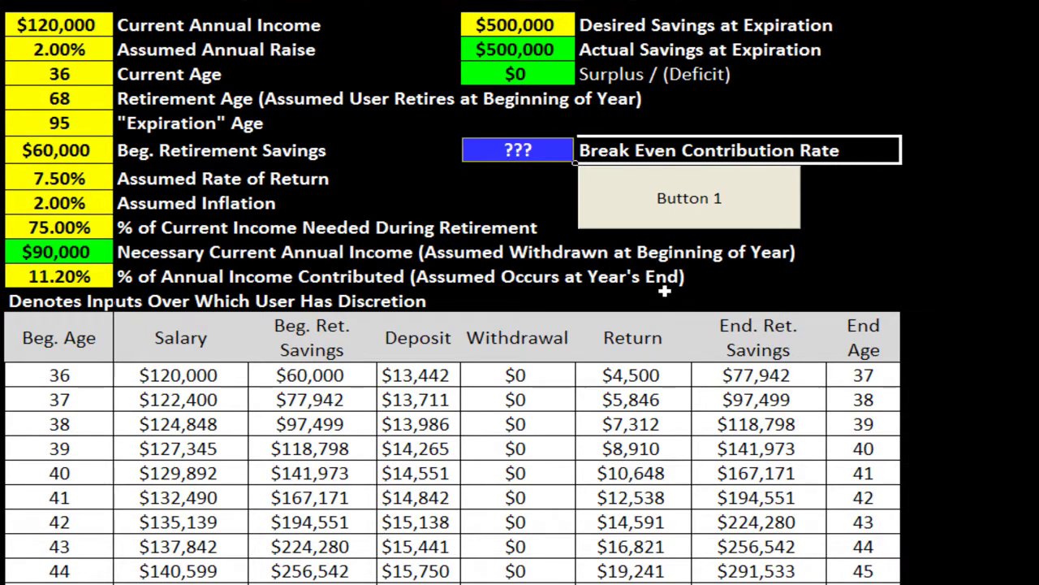
text(=)
click(88, 278)
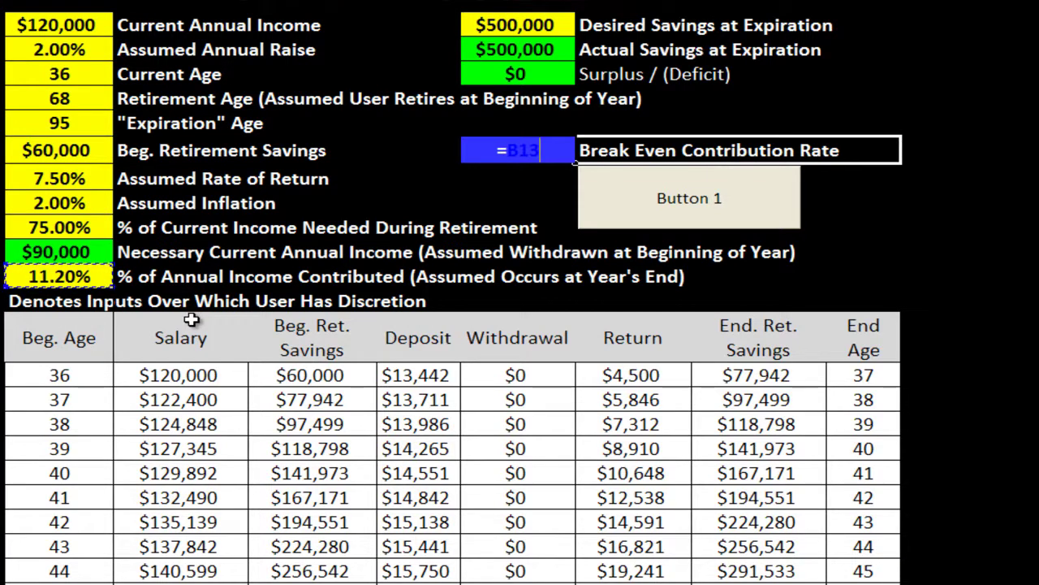
key(Return)
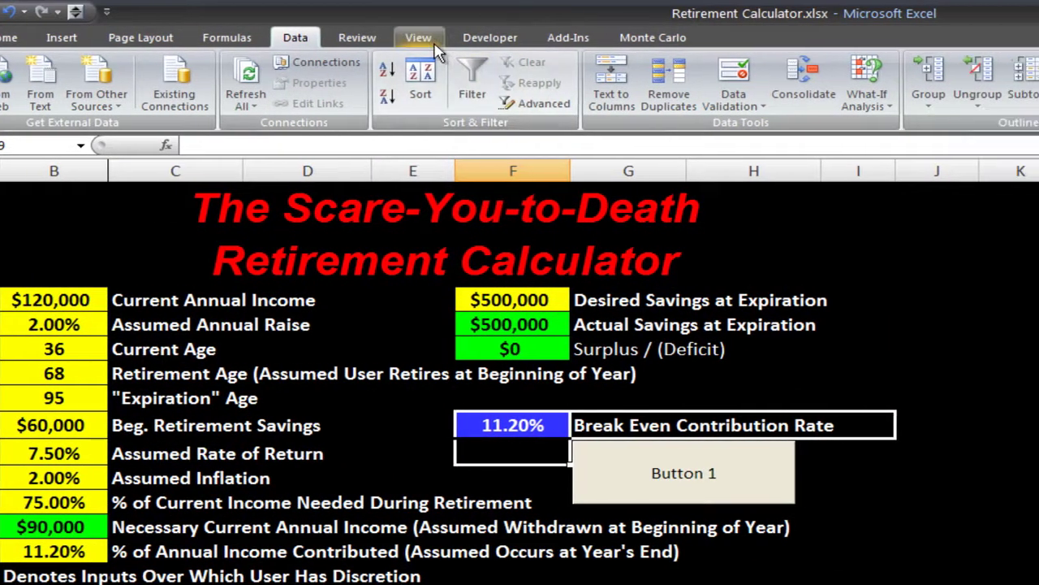
Stop recording the Recalculate macro from the View tab's Macros menu
click(494, 37)
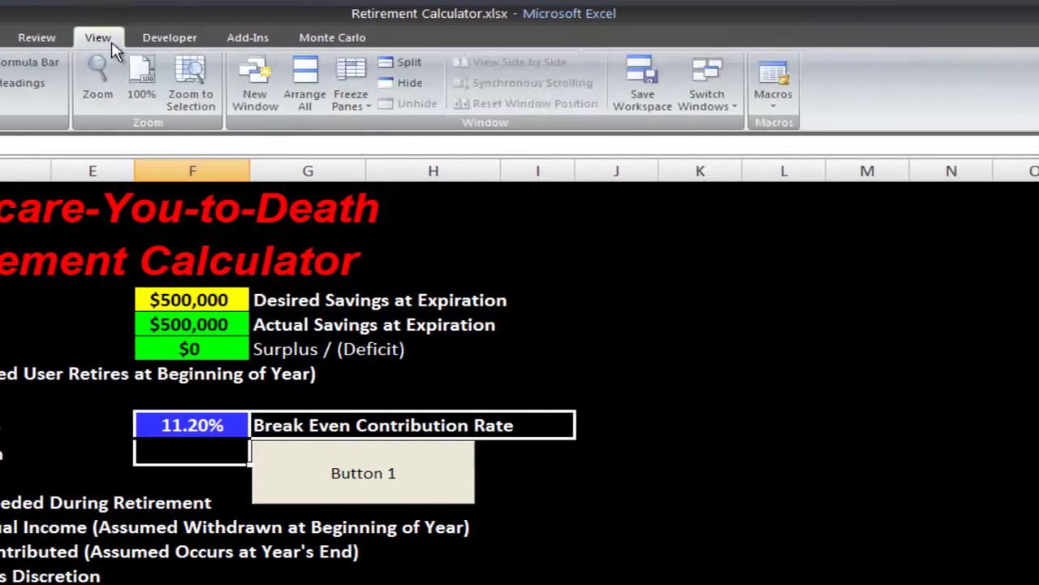
click(763, 112)
click(792, 146)
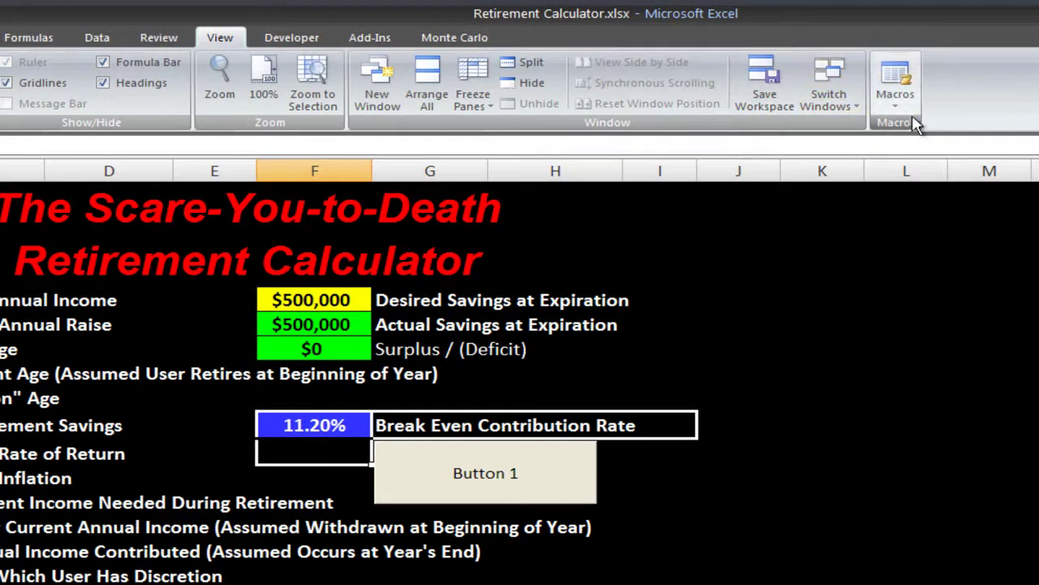
Edit the Recalculate macro from the View Macros list
click(908, 118)
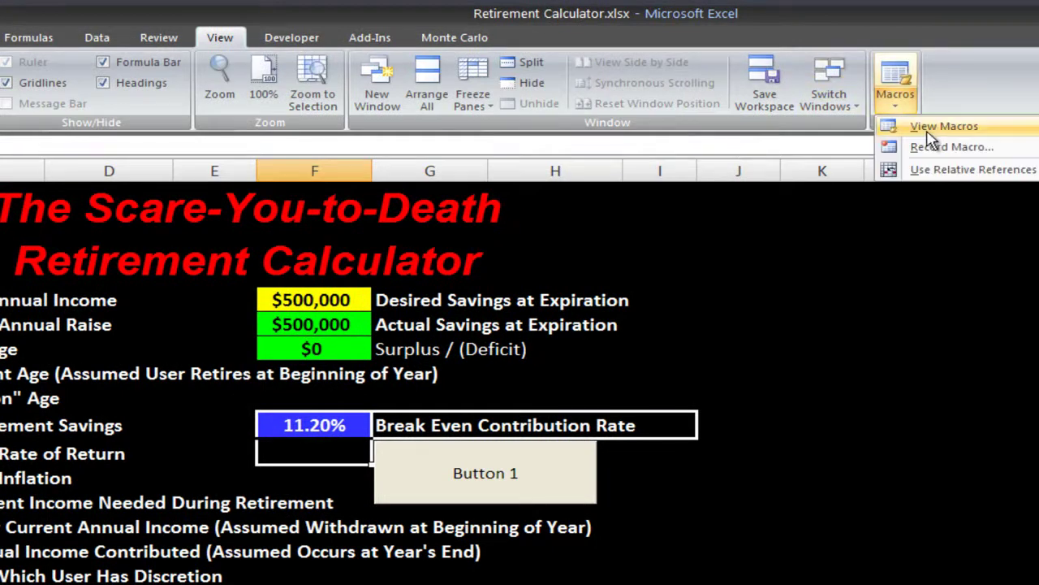
click(921, 126)
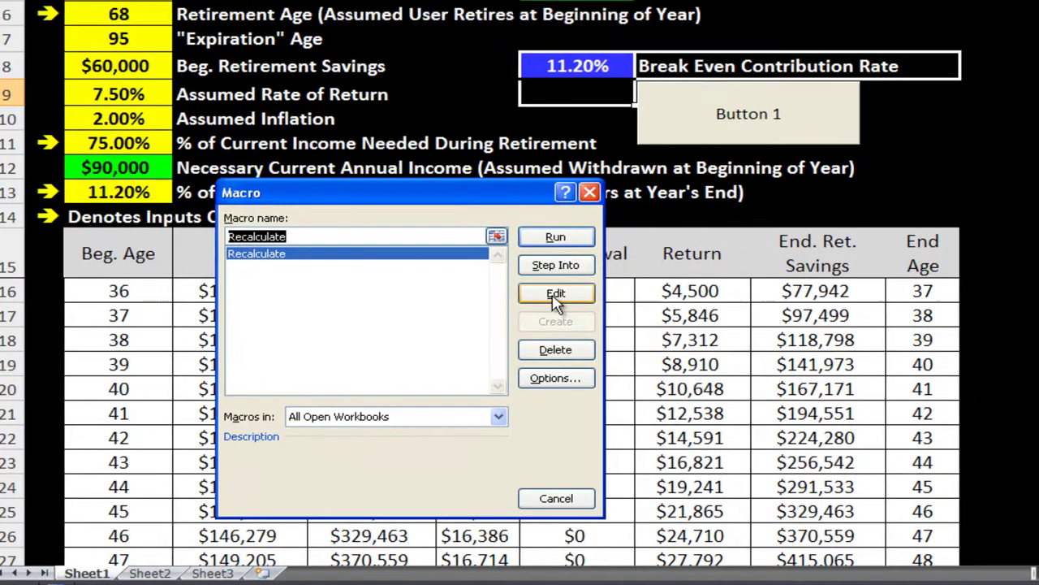
click(565, 275)
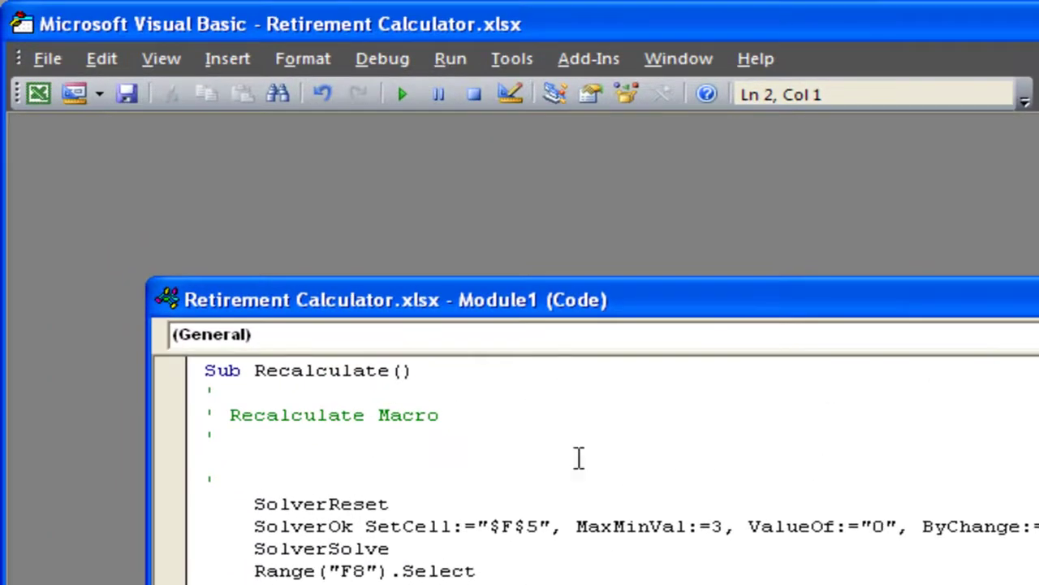
Tick the SOLVER library under Tools > References for the VBA project
click(509, 71)
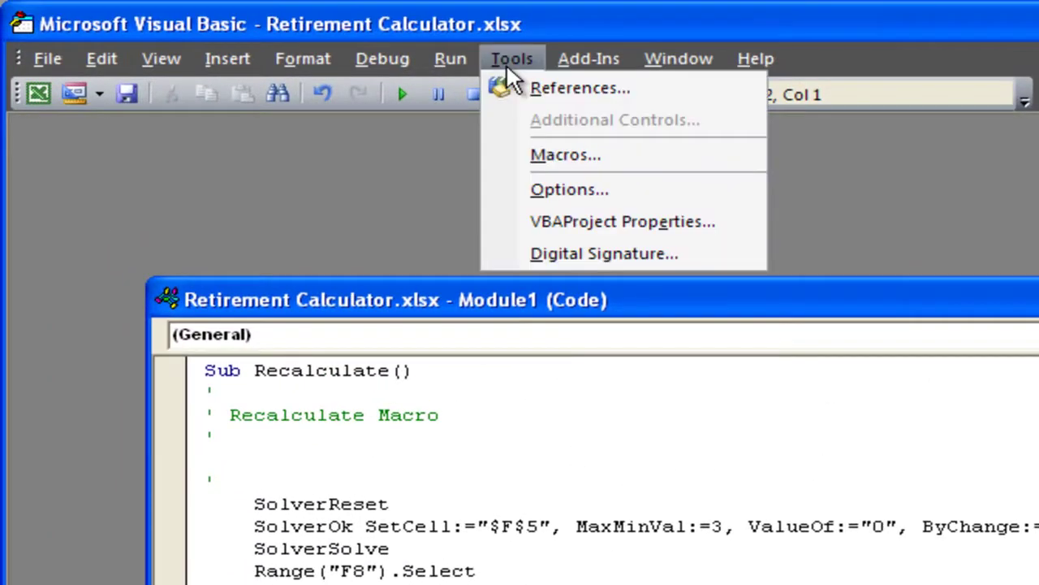
mouse_move(567, 88)
mouse_move(513, 64)
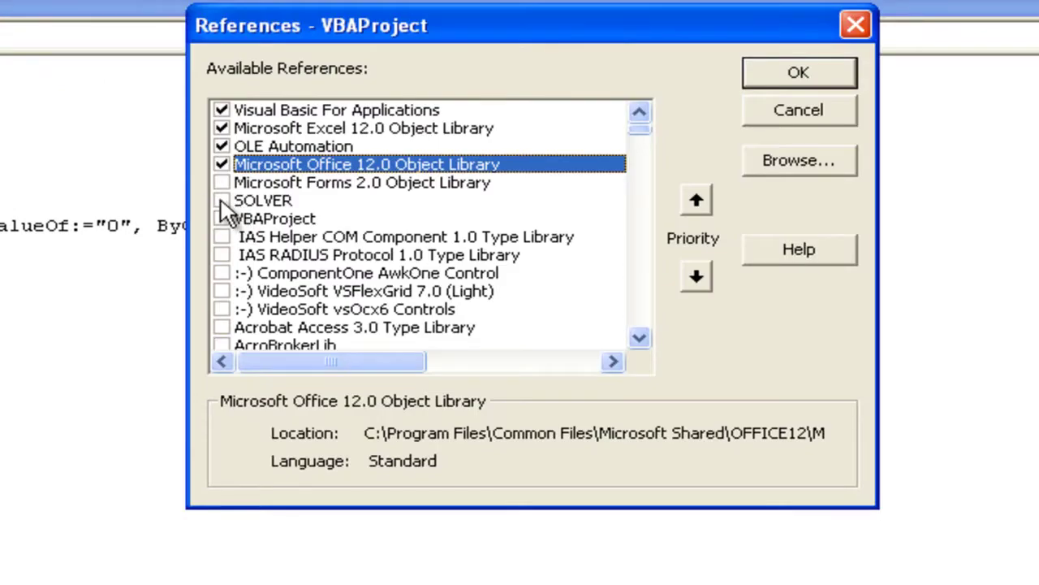
click(221, 201)
click(829, 72)
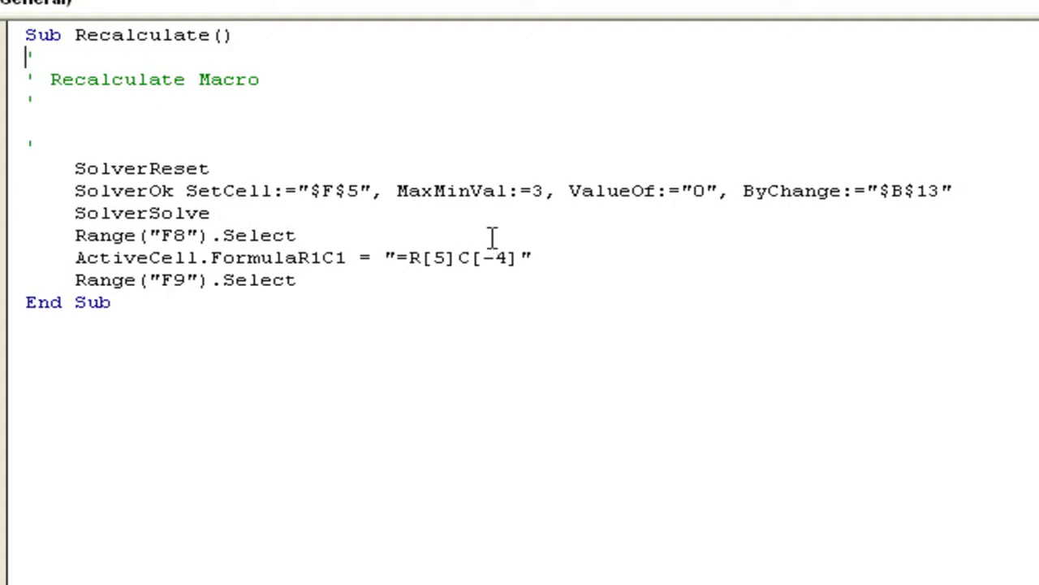
Append userFinish:=True to the SolverSolve line of the Recalculate macro
click(280, 213)
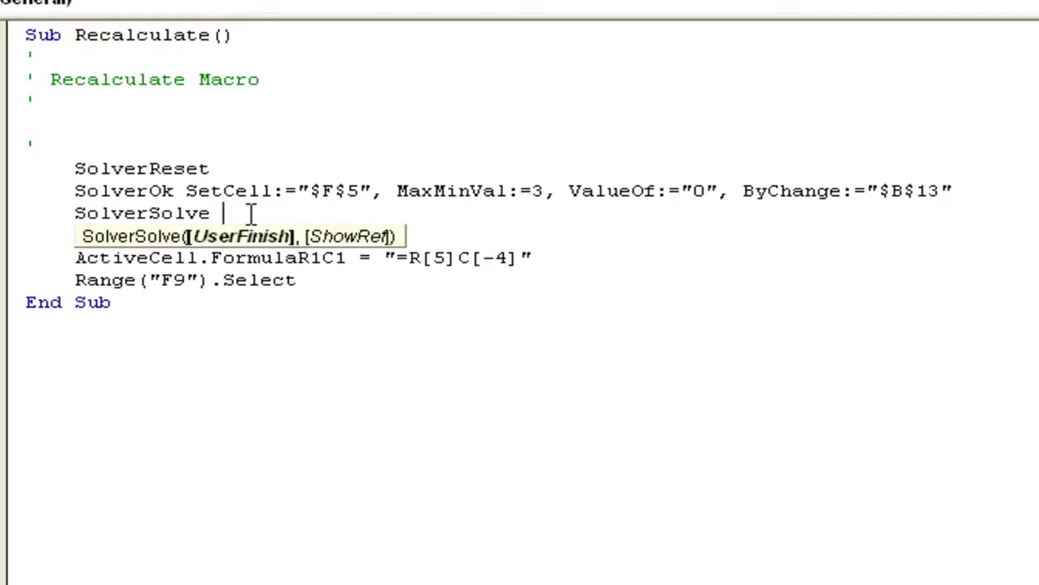
text(userFinish:=-T)
key(BackSpace)
key(BackSpace)
text(True)
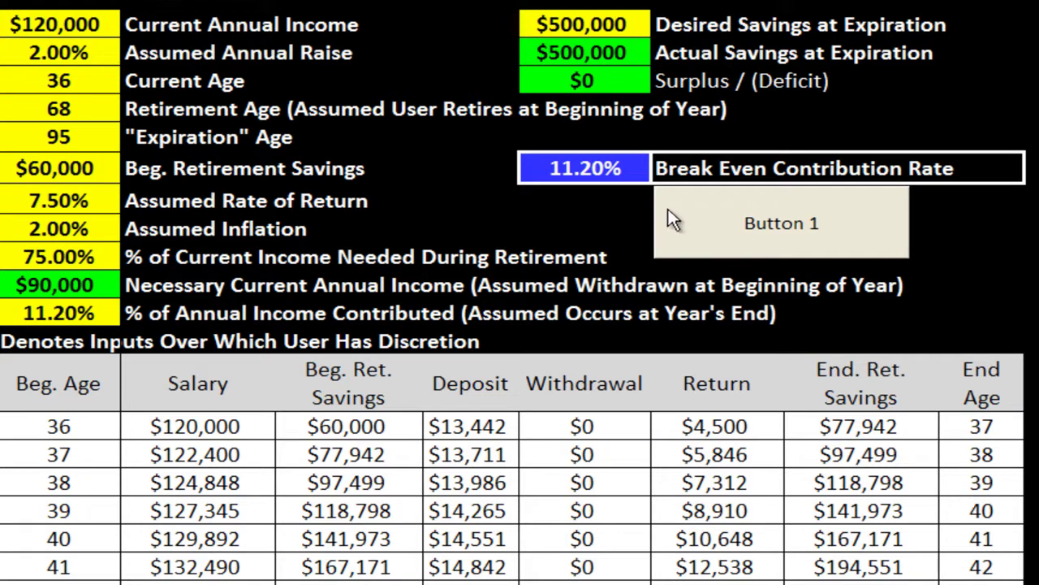
Set the Assumed Annual Raise to 2.10% and rerun Button 1, giving an 11.08% break-even rate
click(794, 225)
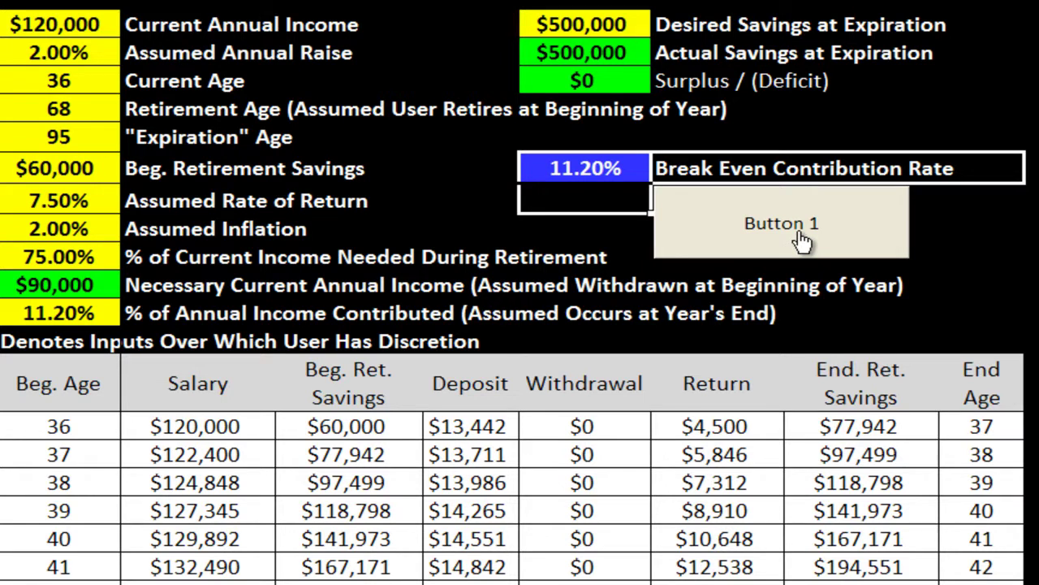
click(72, 45)
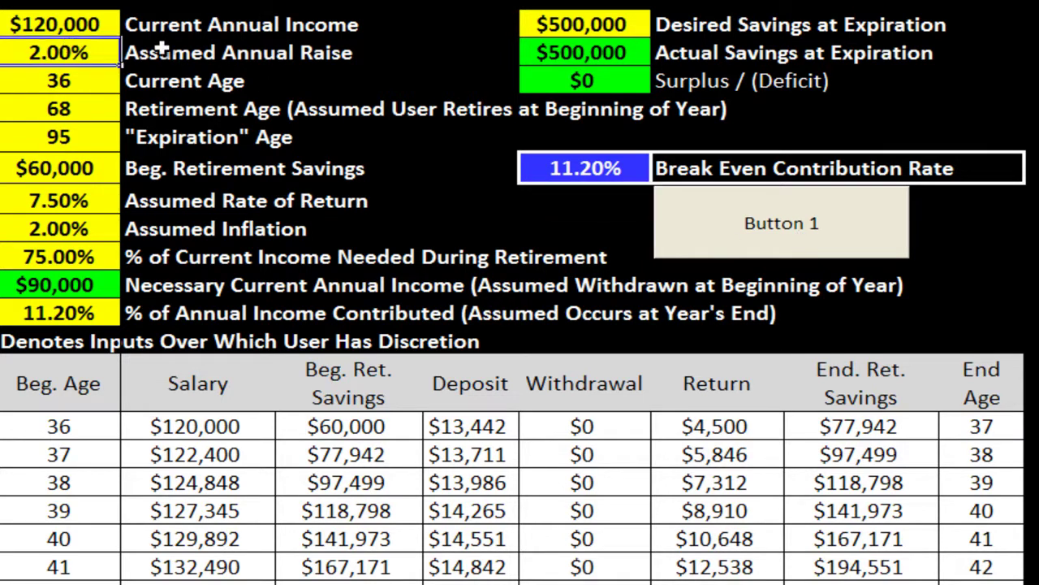
text(2.1)
key(Return)
key(Up)
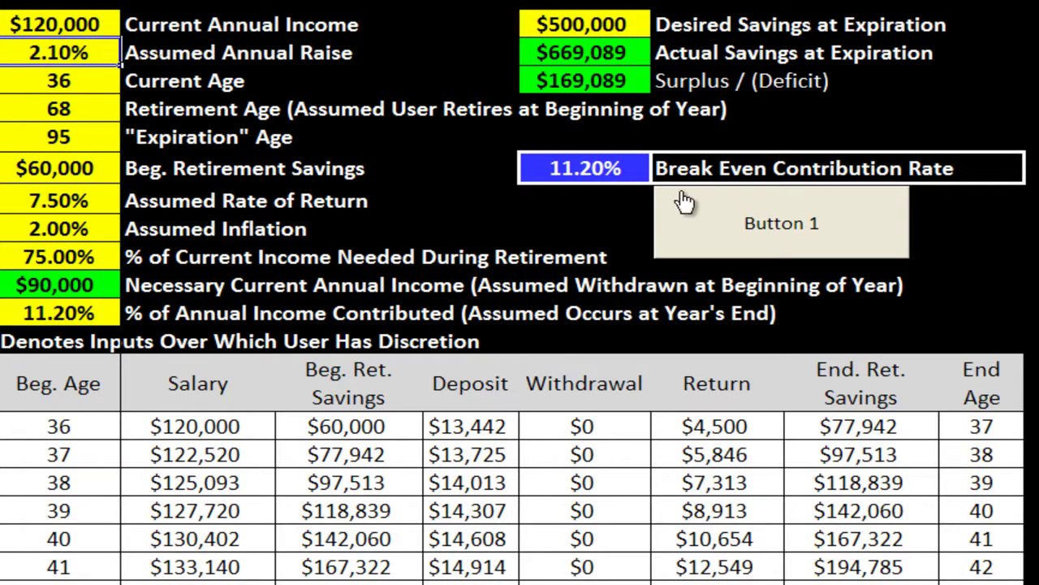
click(747, 239)
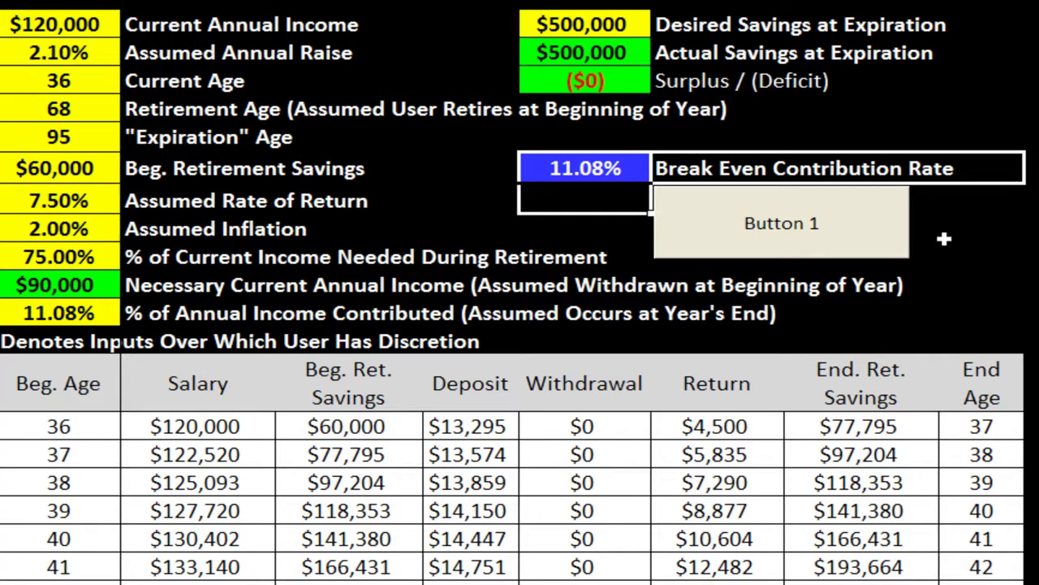
right_click(830, 232)
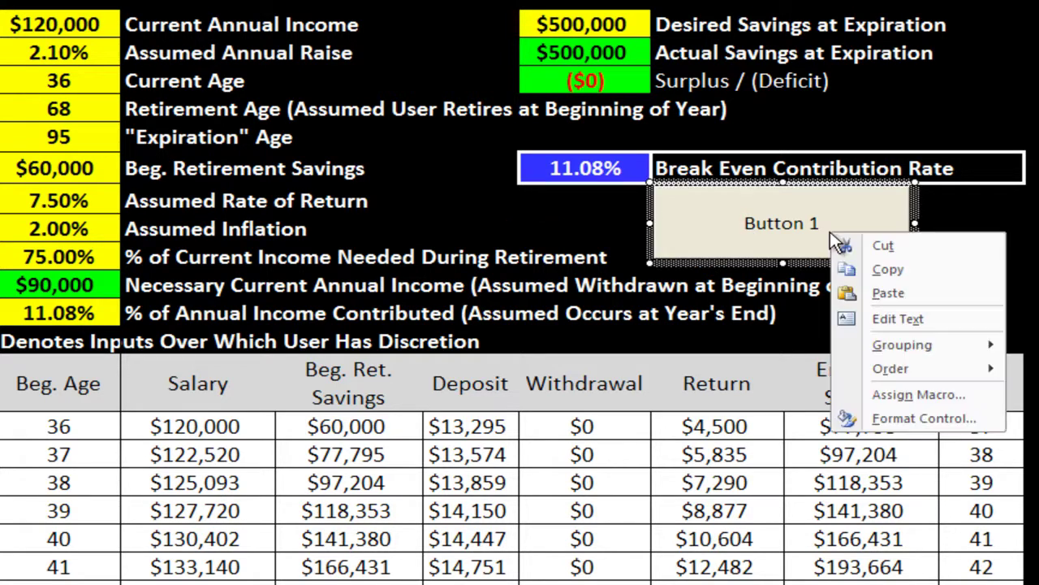
Replace the Button 1 caption with 'Recalculate Break Even Contribution Rate'
key(x)
key(shift+Home)
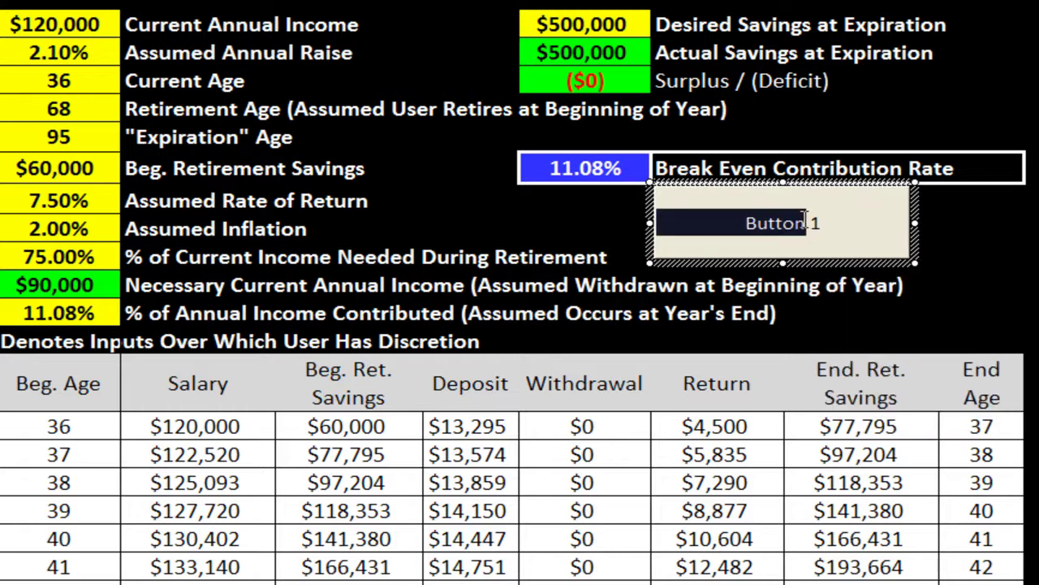
drag(819, 221, 740, 221)
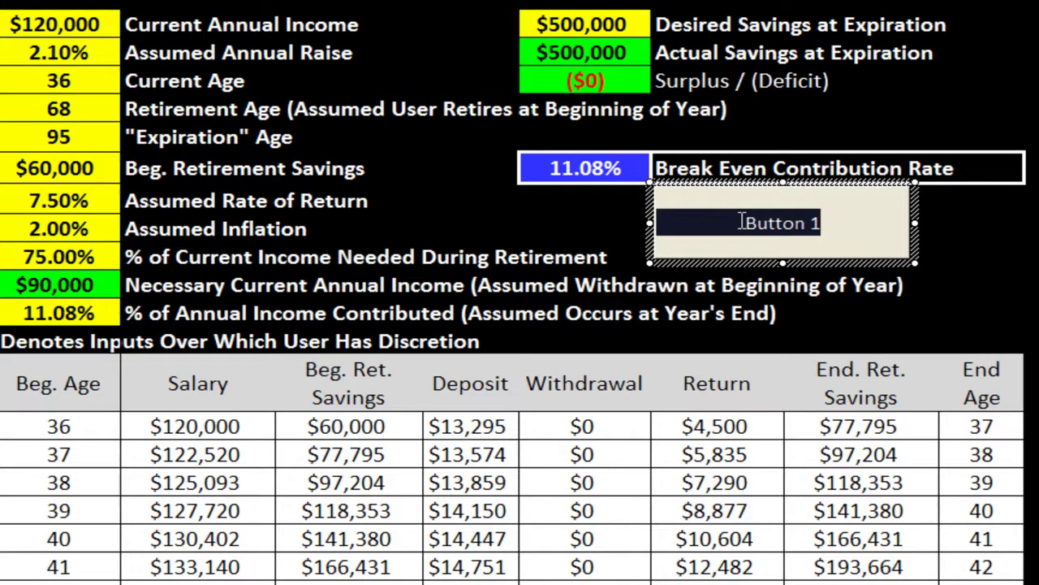
text(Re)
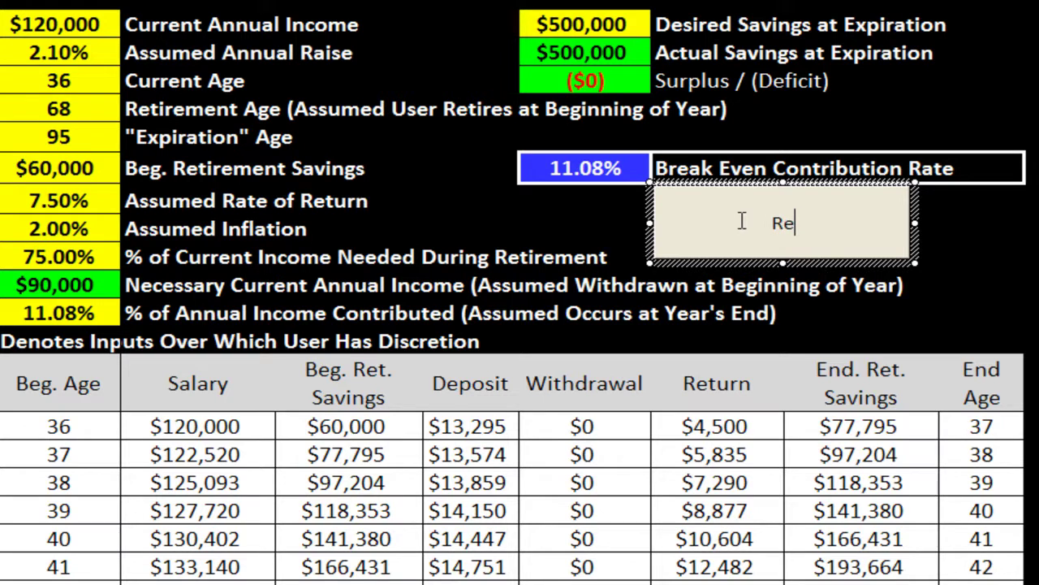
text(calculate B)
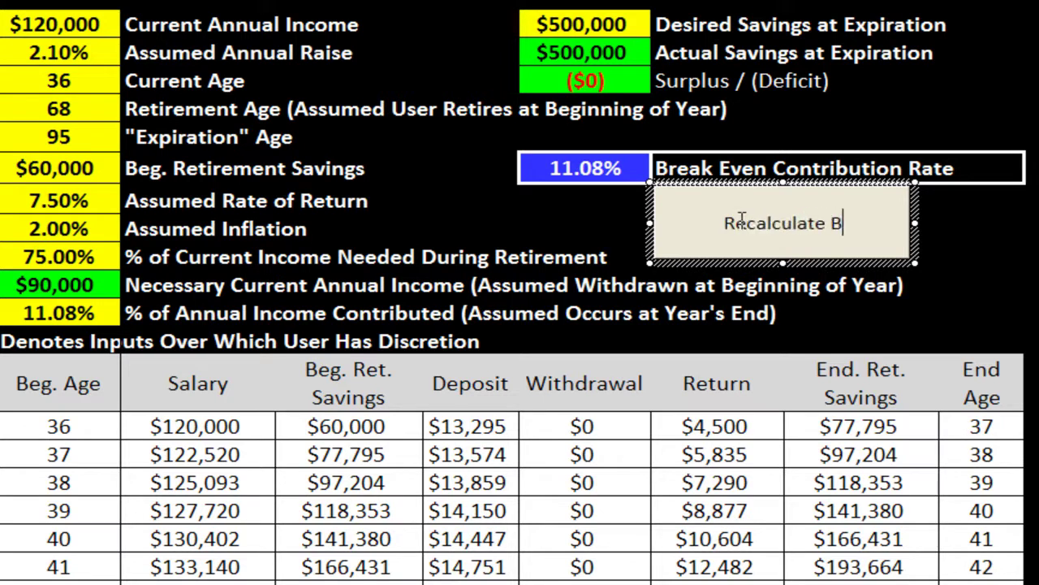
text(reak Even Contribution Rate)
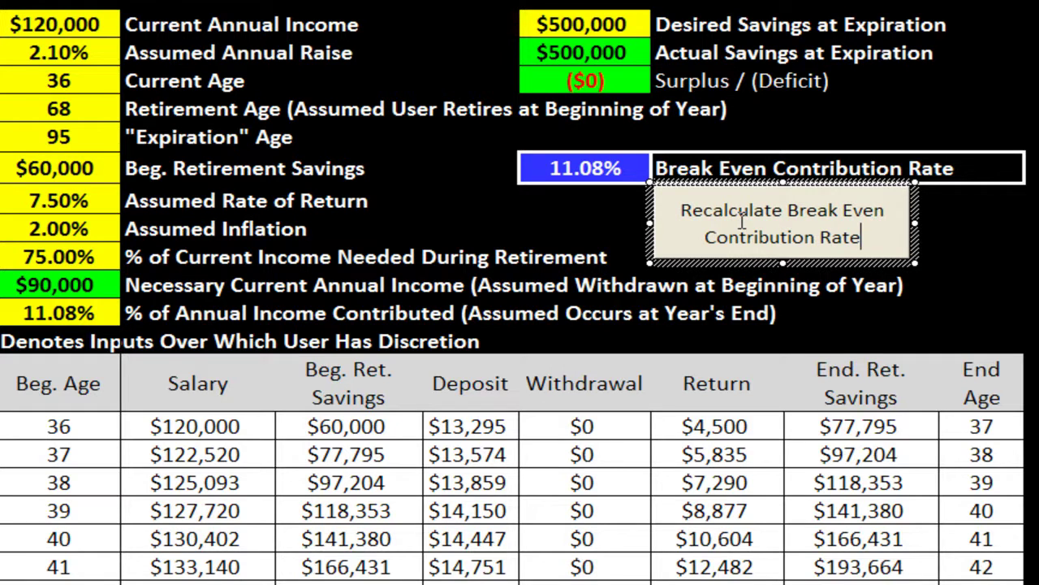
key(Return)
key(BackSpace)
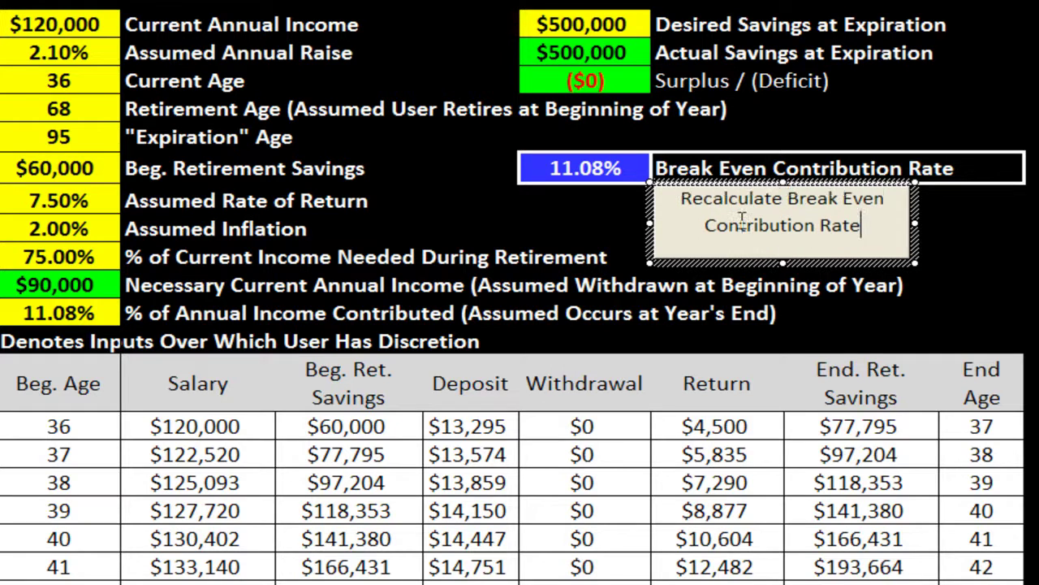
click(1005, 212)
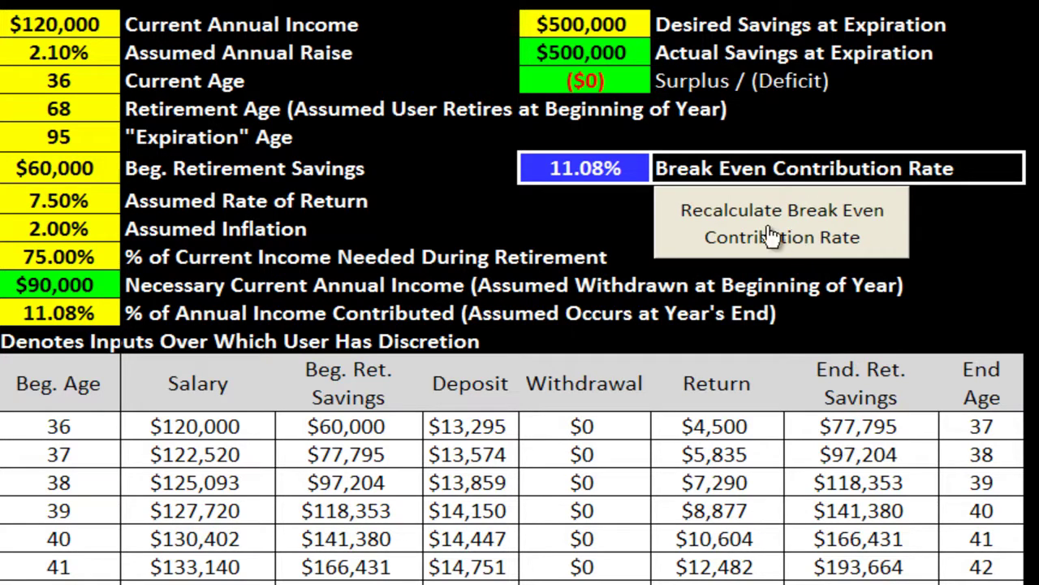
Enter retirement age 65 and 7.75% return, then re-solve the break-even rate to 13.50%
click(53, 108)
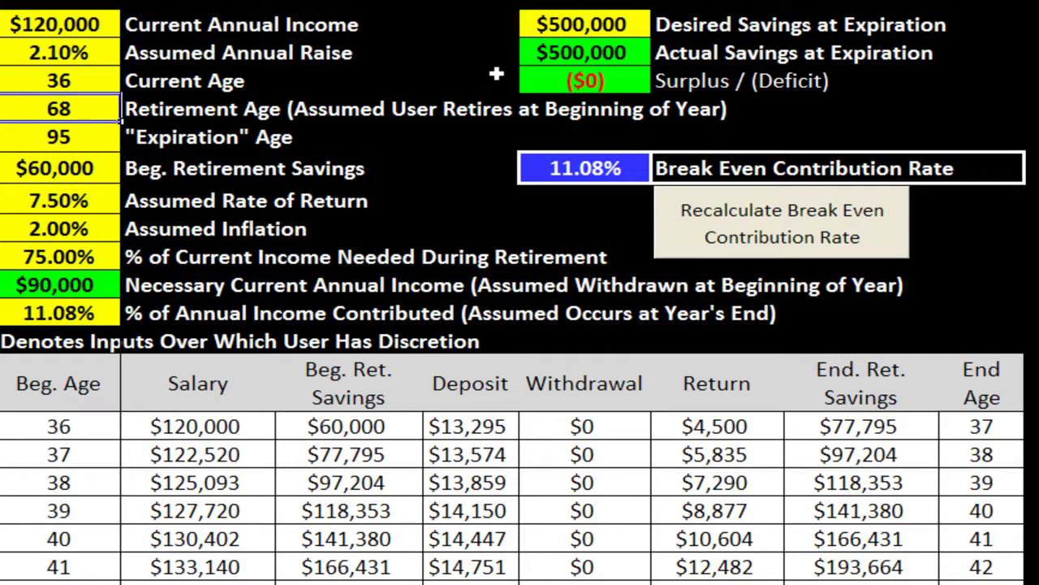
text(65)
key(Return)
key(Return)
key(Return)
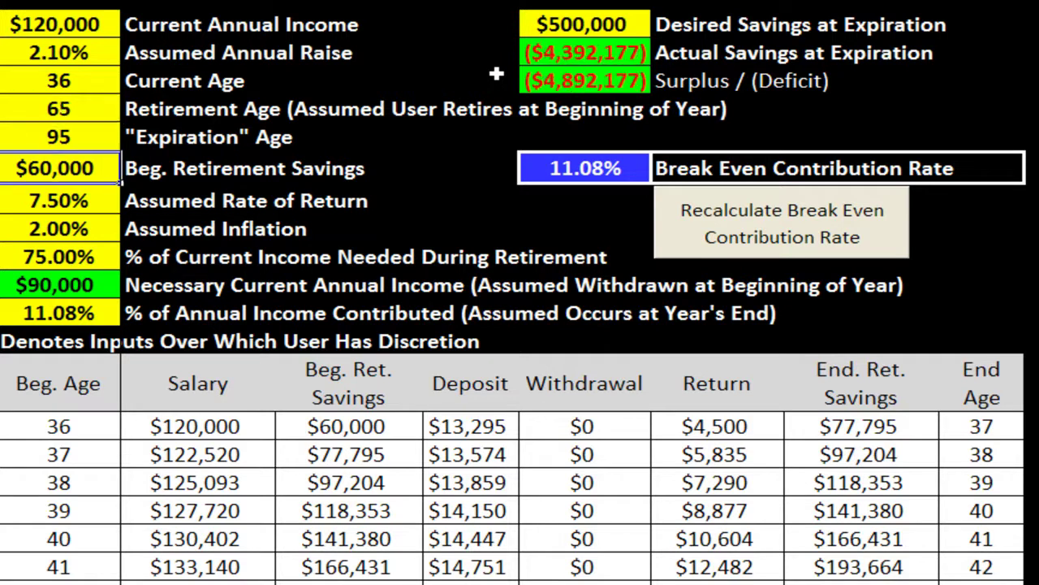
text(7.75)
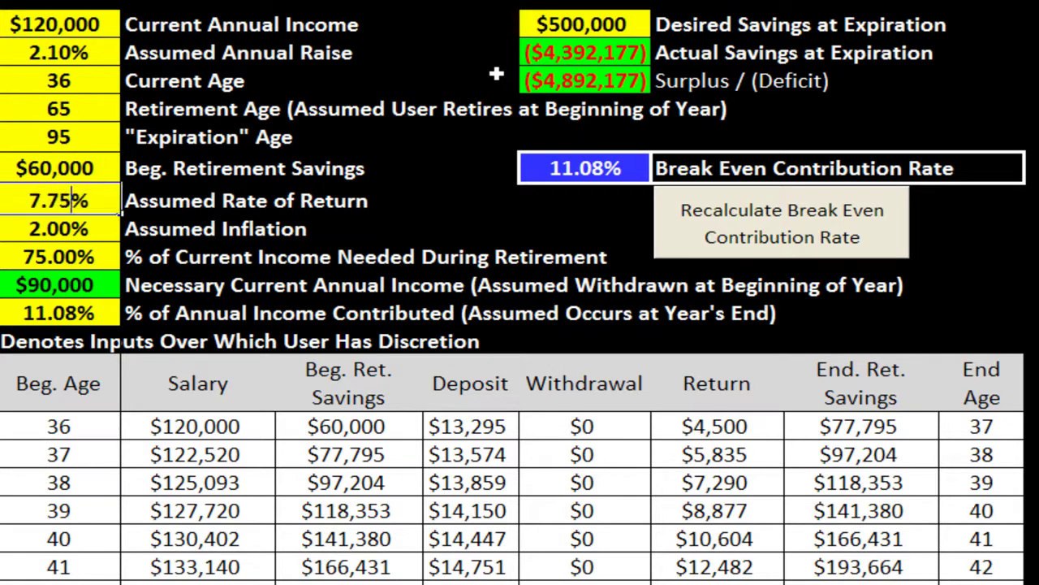
key(Return)
key(Up)
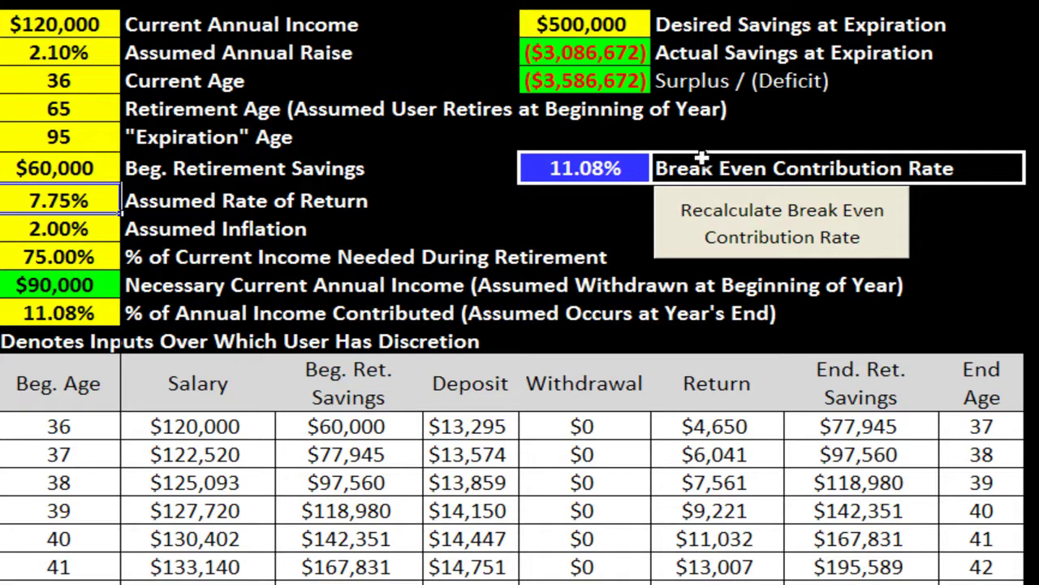
click(809, 235)
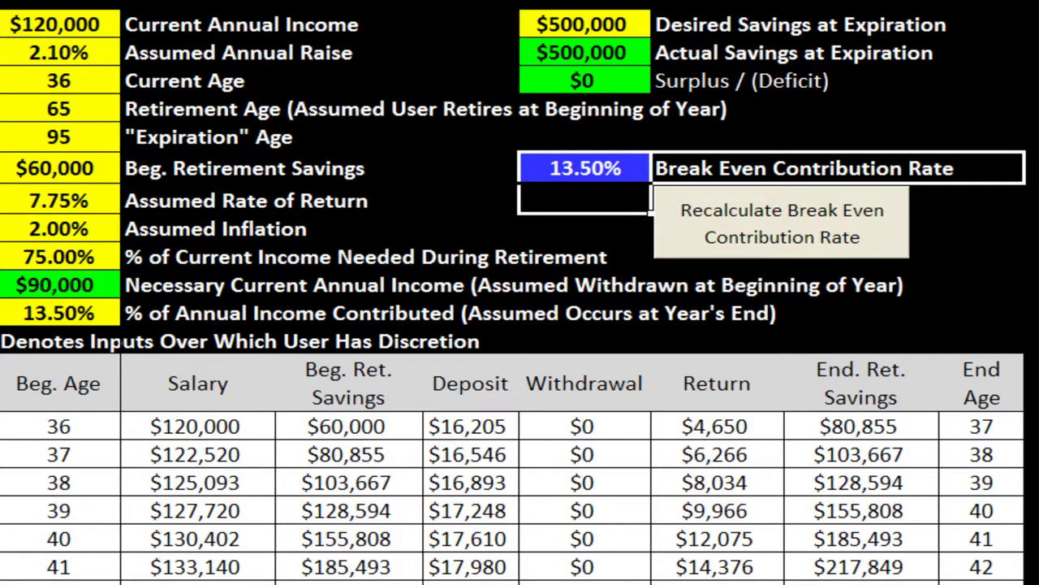